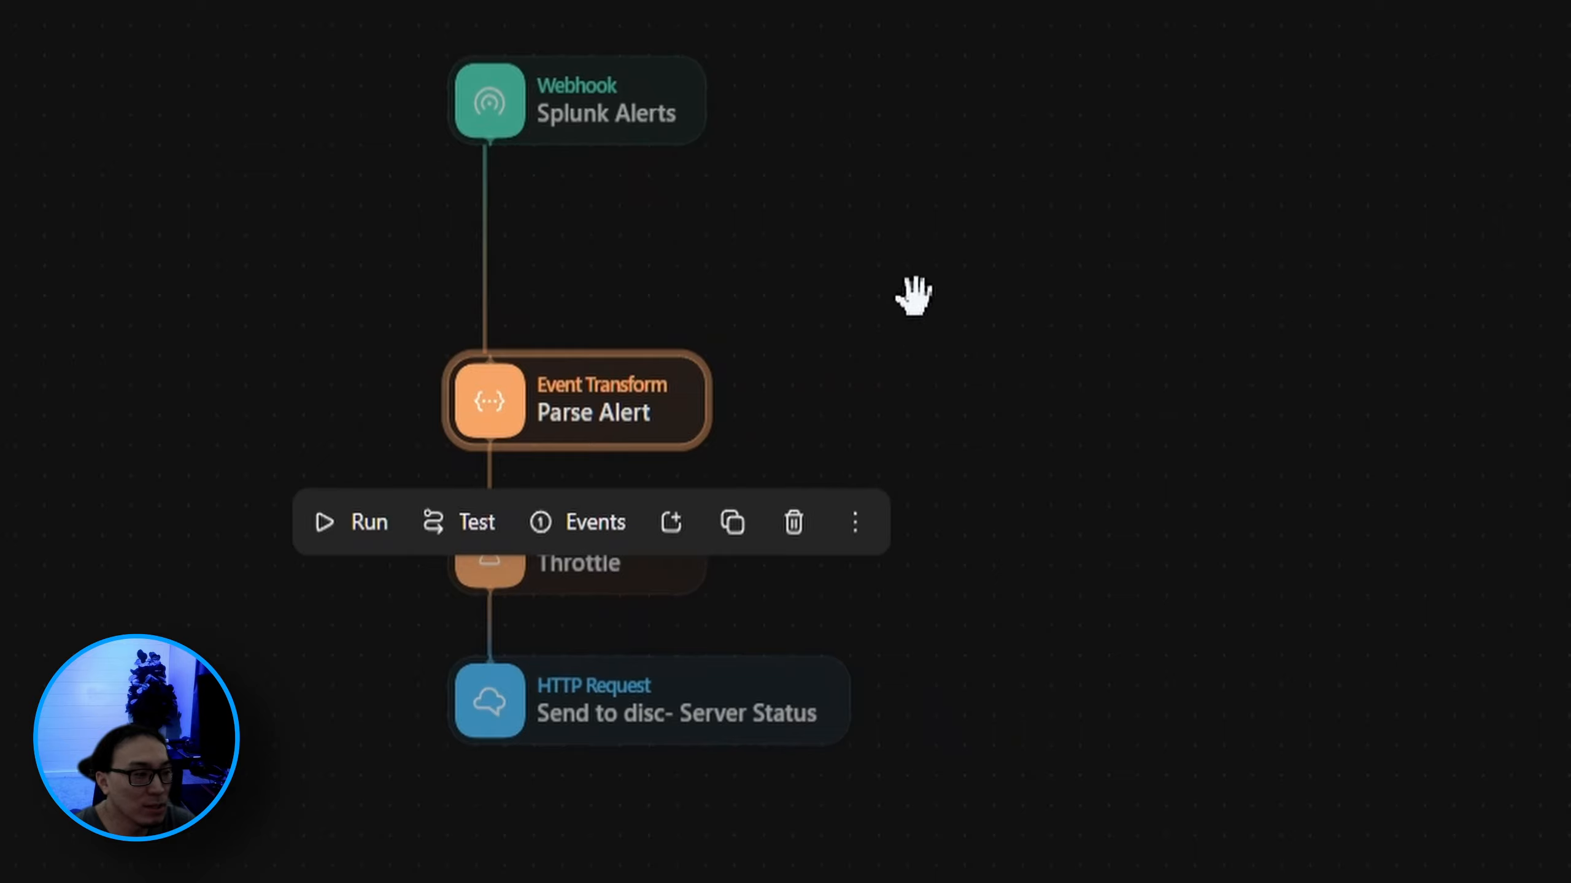
scroll(468, 322, down, 3)
click(378, 354)
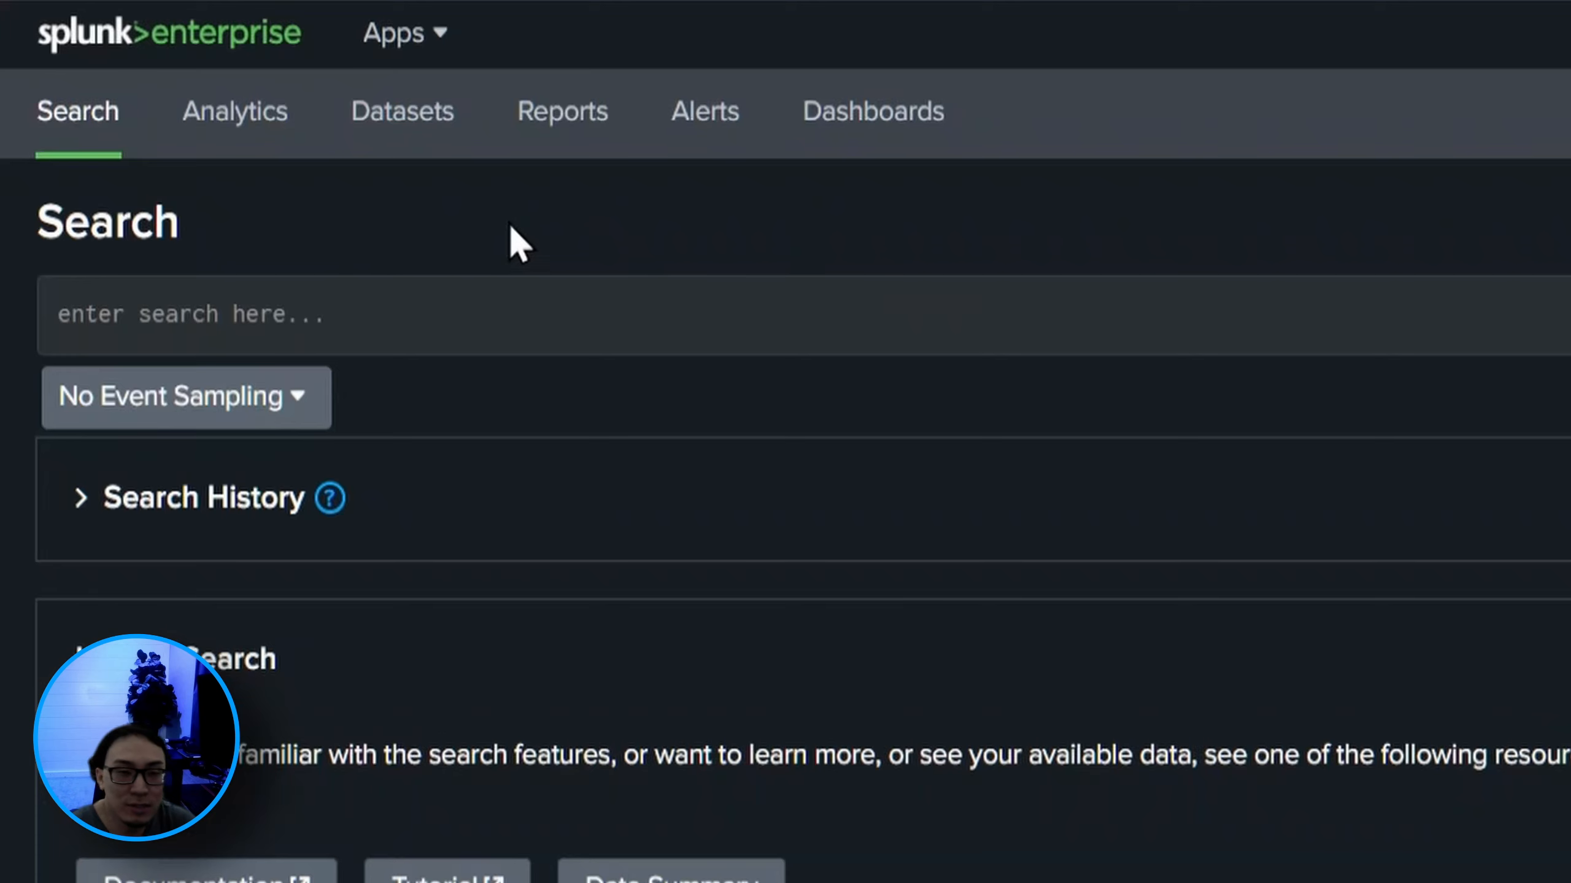
Step: Search Splunk for events with index="security_logs"
click(407, 315)
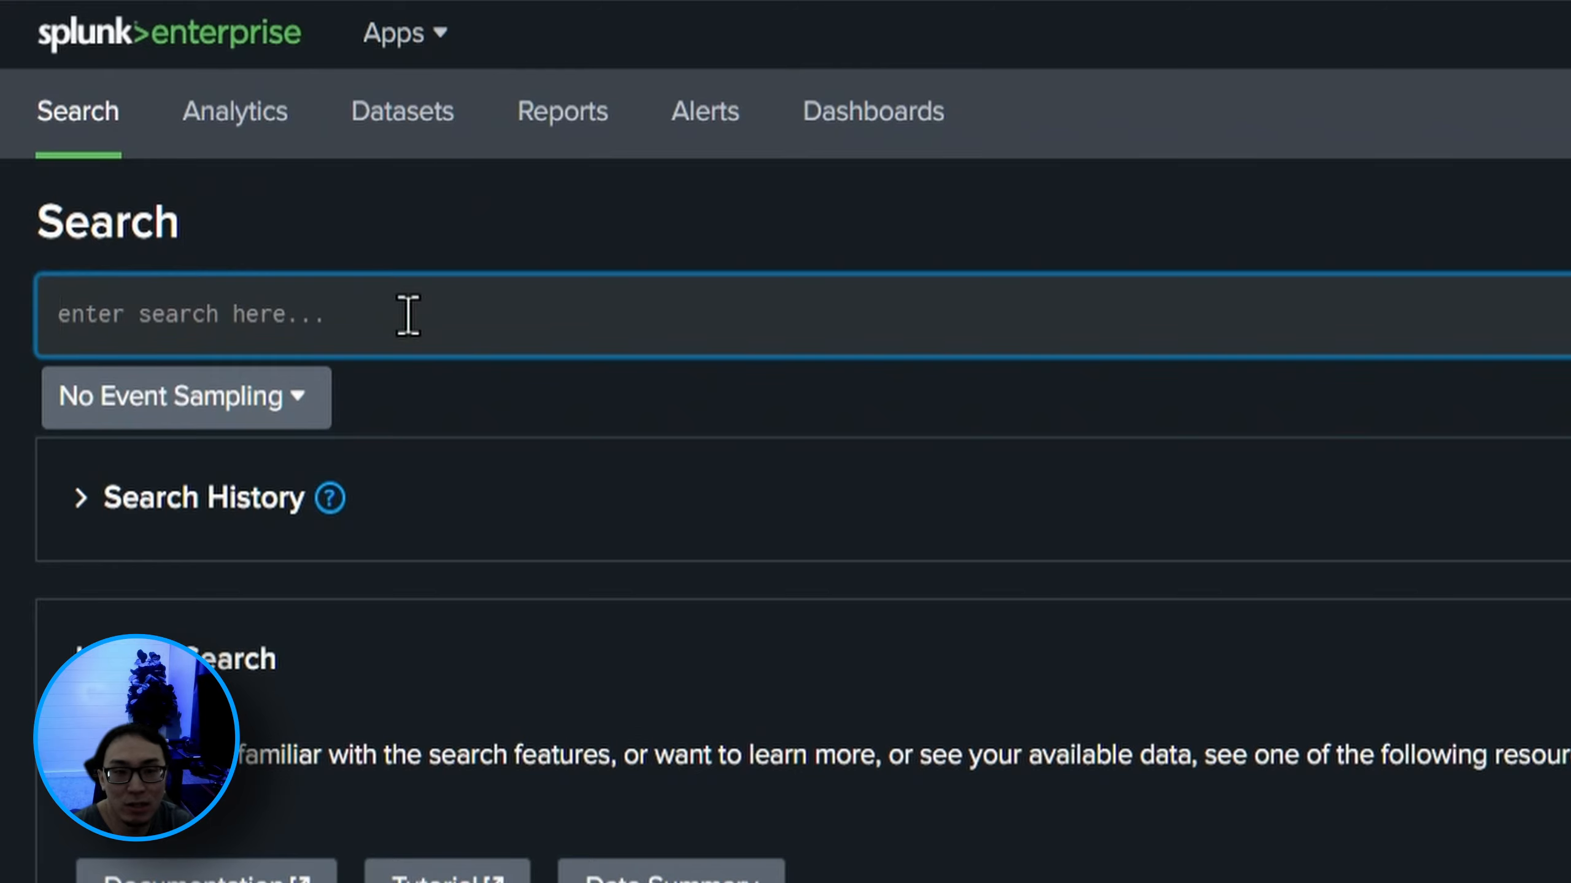
text(index="security_logs)
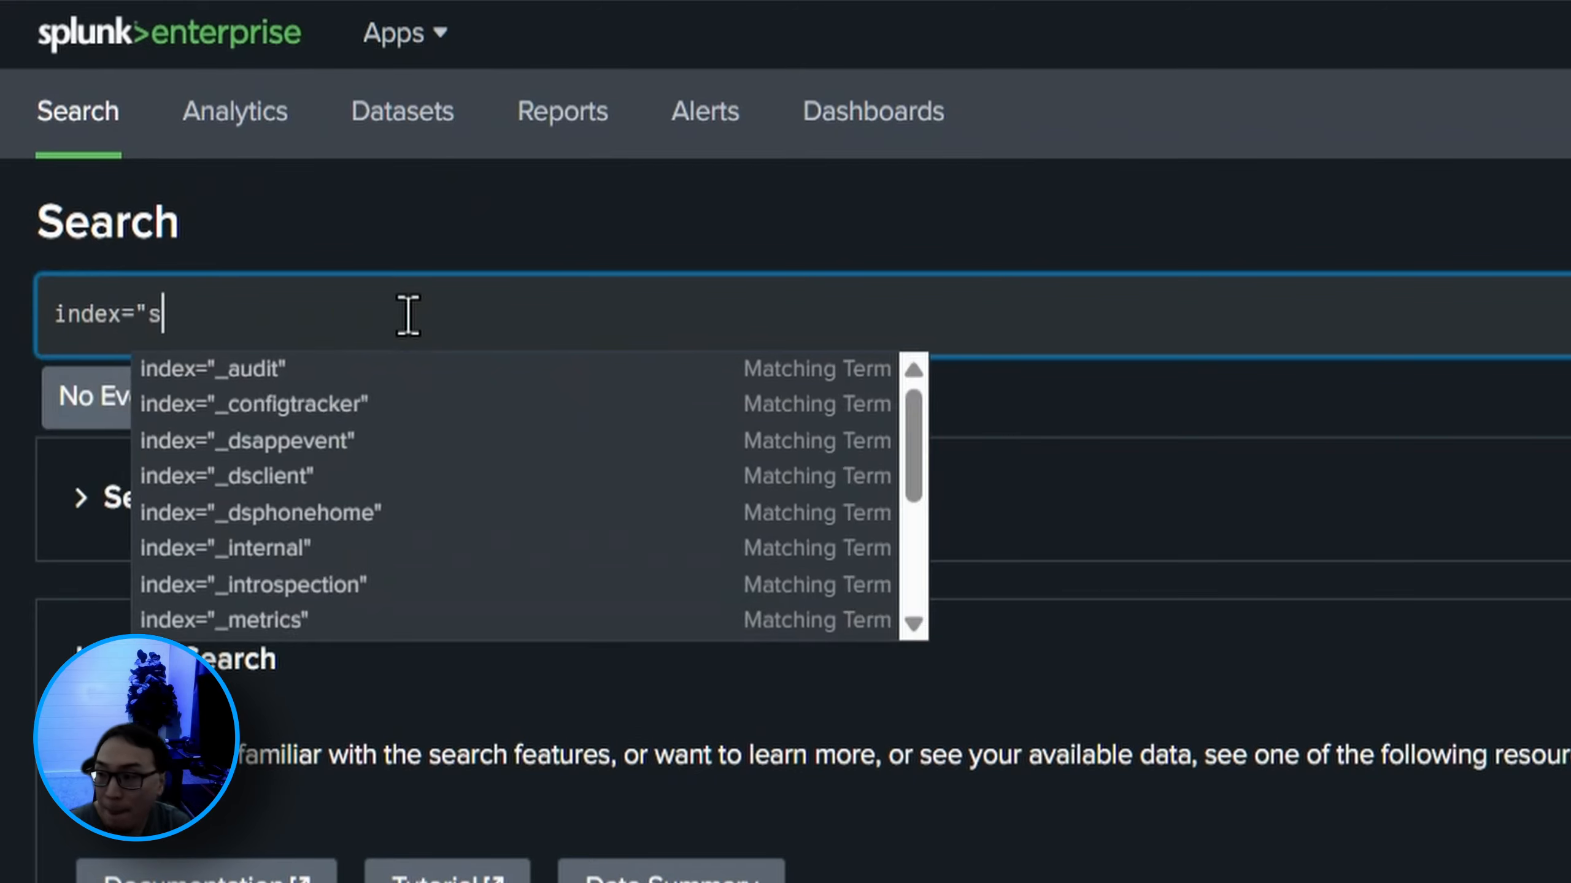
text(")
key(Return)
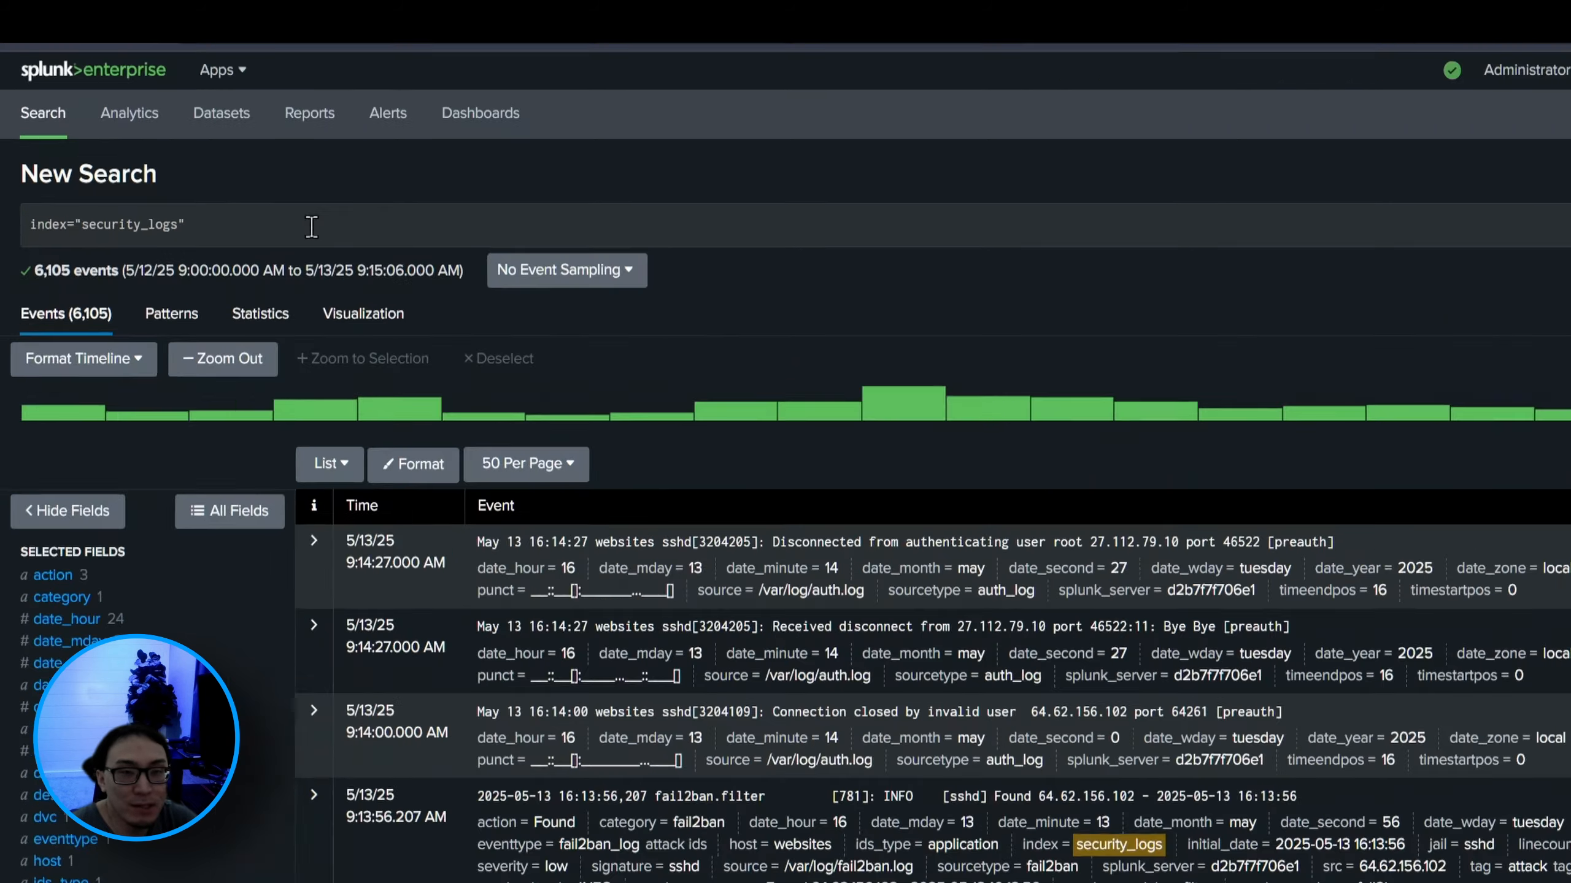
Step: Narrow the security_logs search by adding sourcetype=auth_log and run it
click(204, 196)
text(sourcetype)
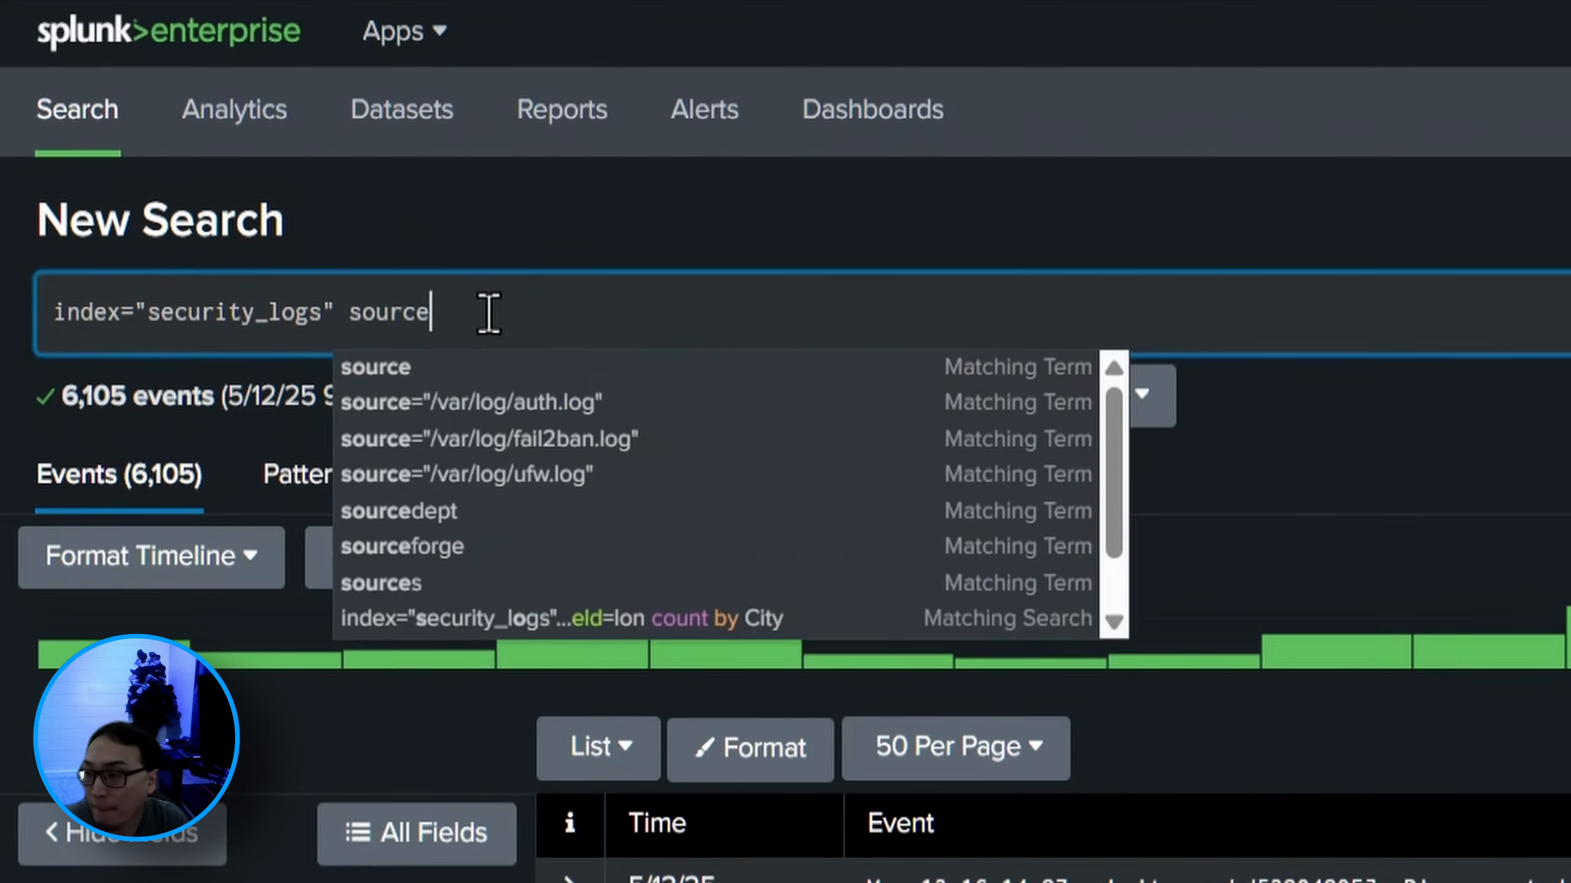
text(=auth_log)
key(Return)
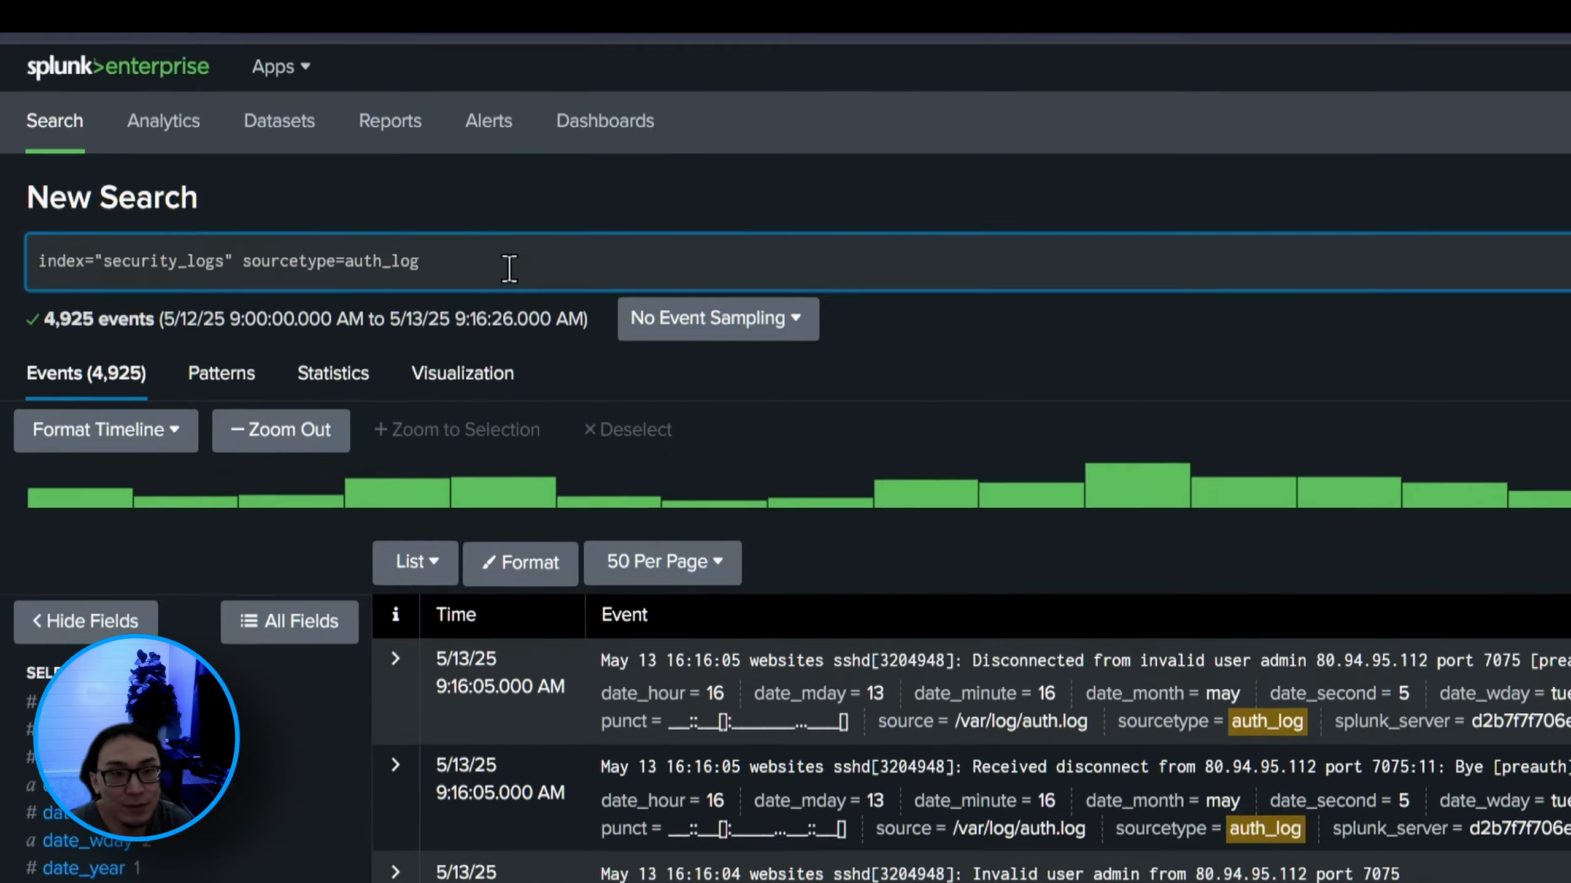
Step: Add the phrase "sudo*session opened" to the query and run the search over All time
text("sudo*session opened")
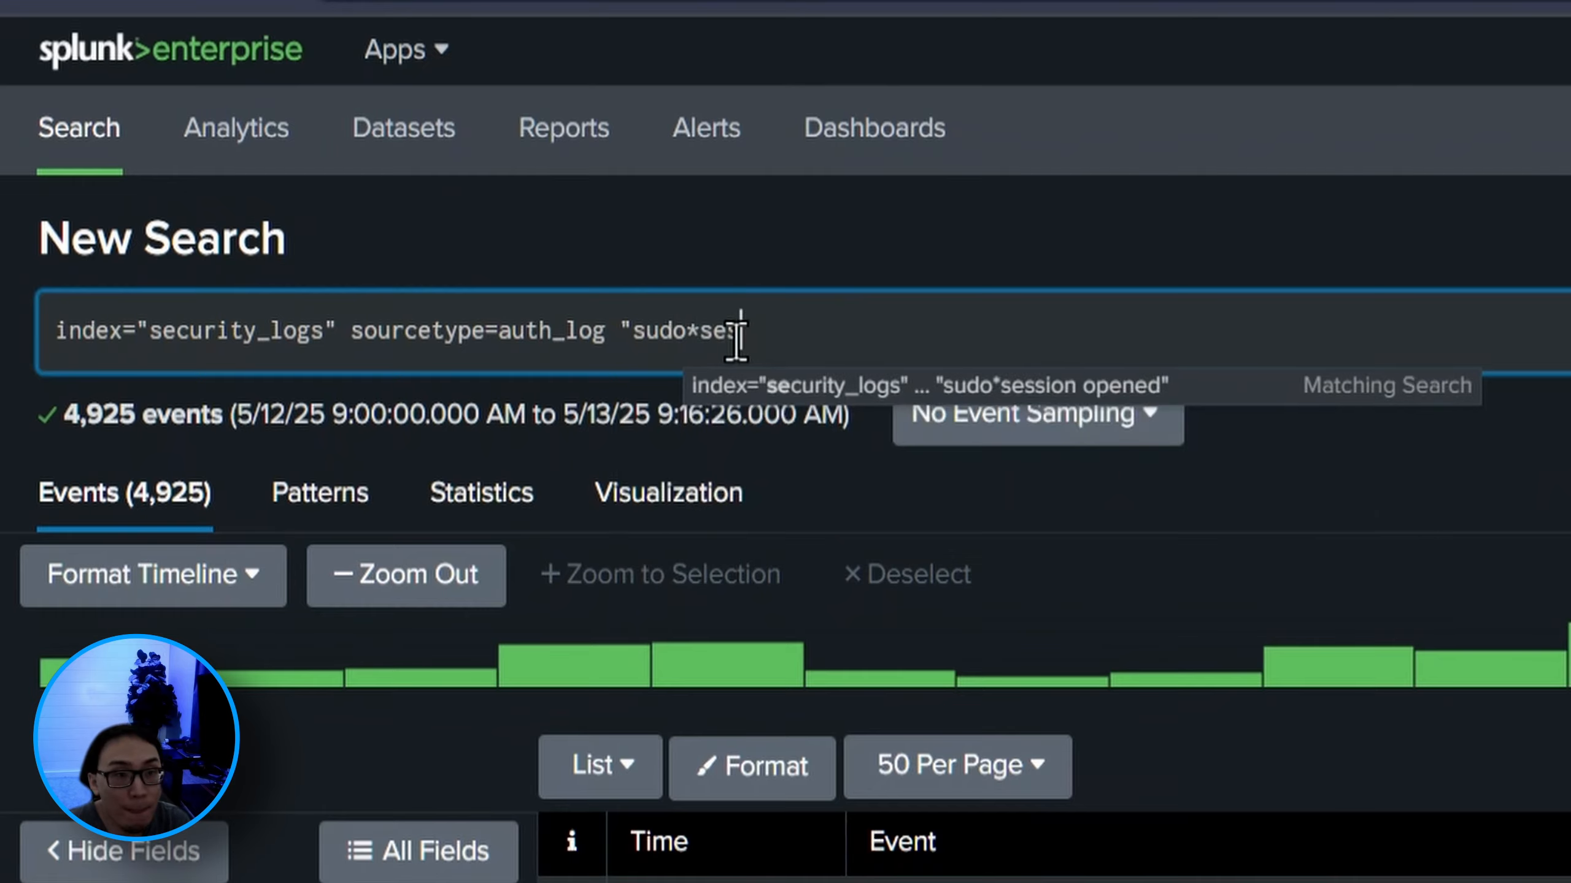
key(Return)
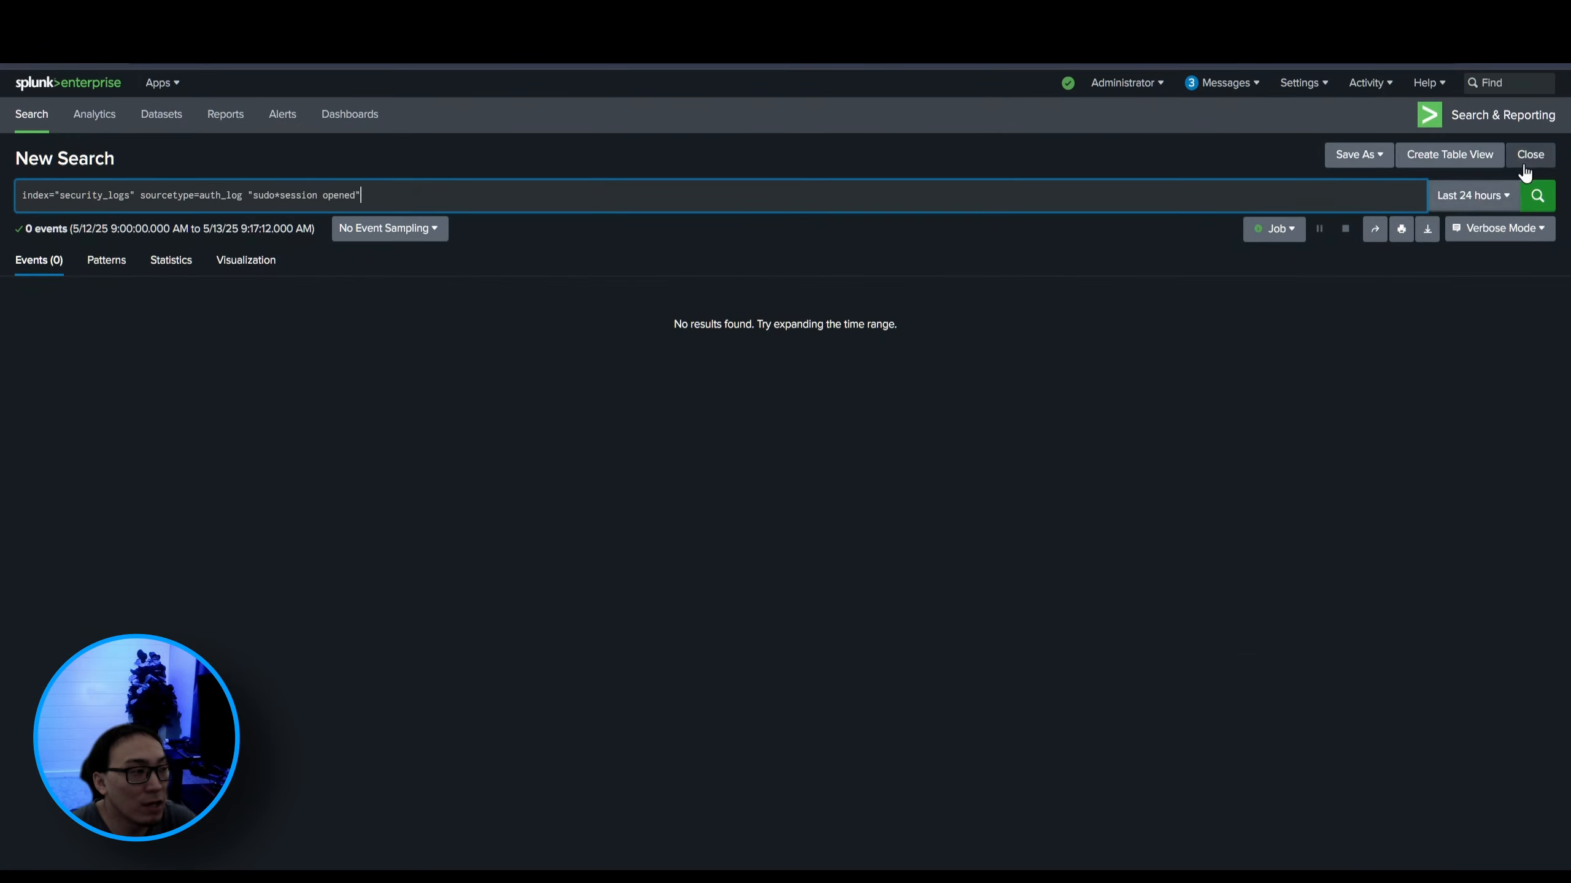
click(1471, 195)
click(1495, 197)
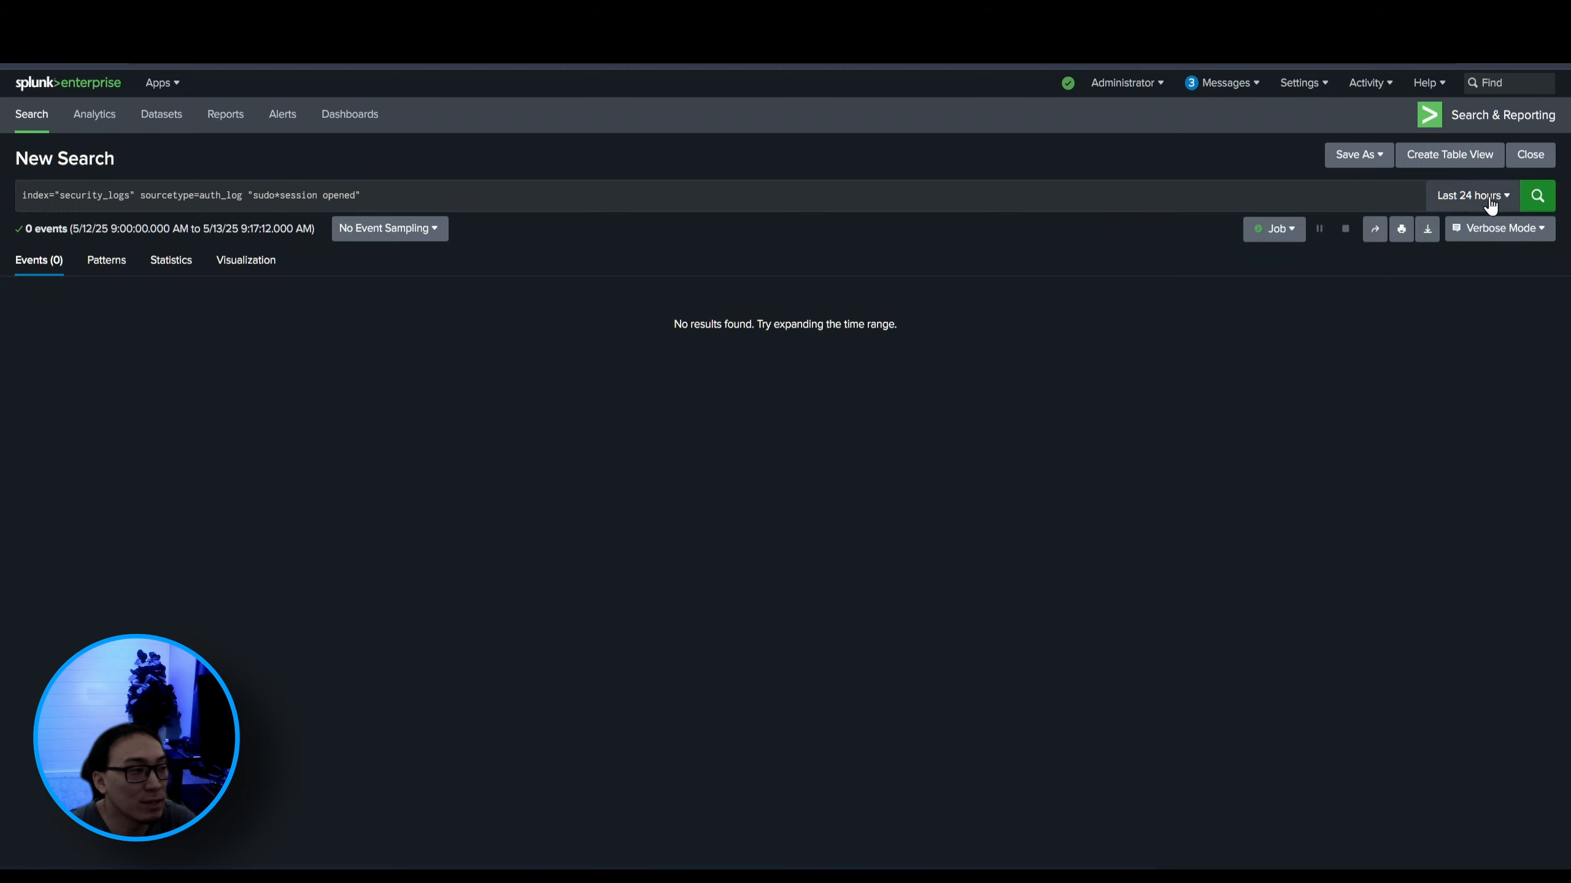
click(1490, 200)
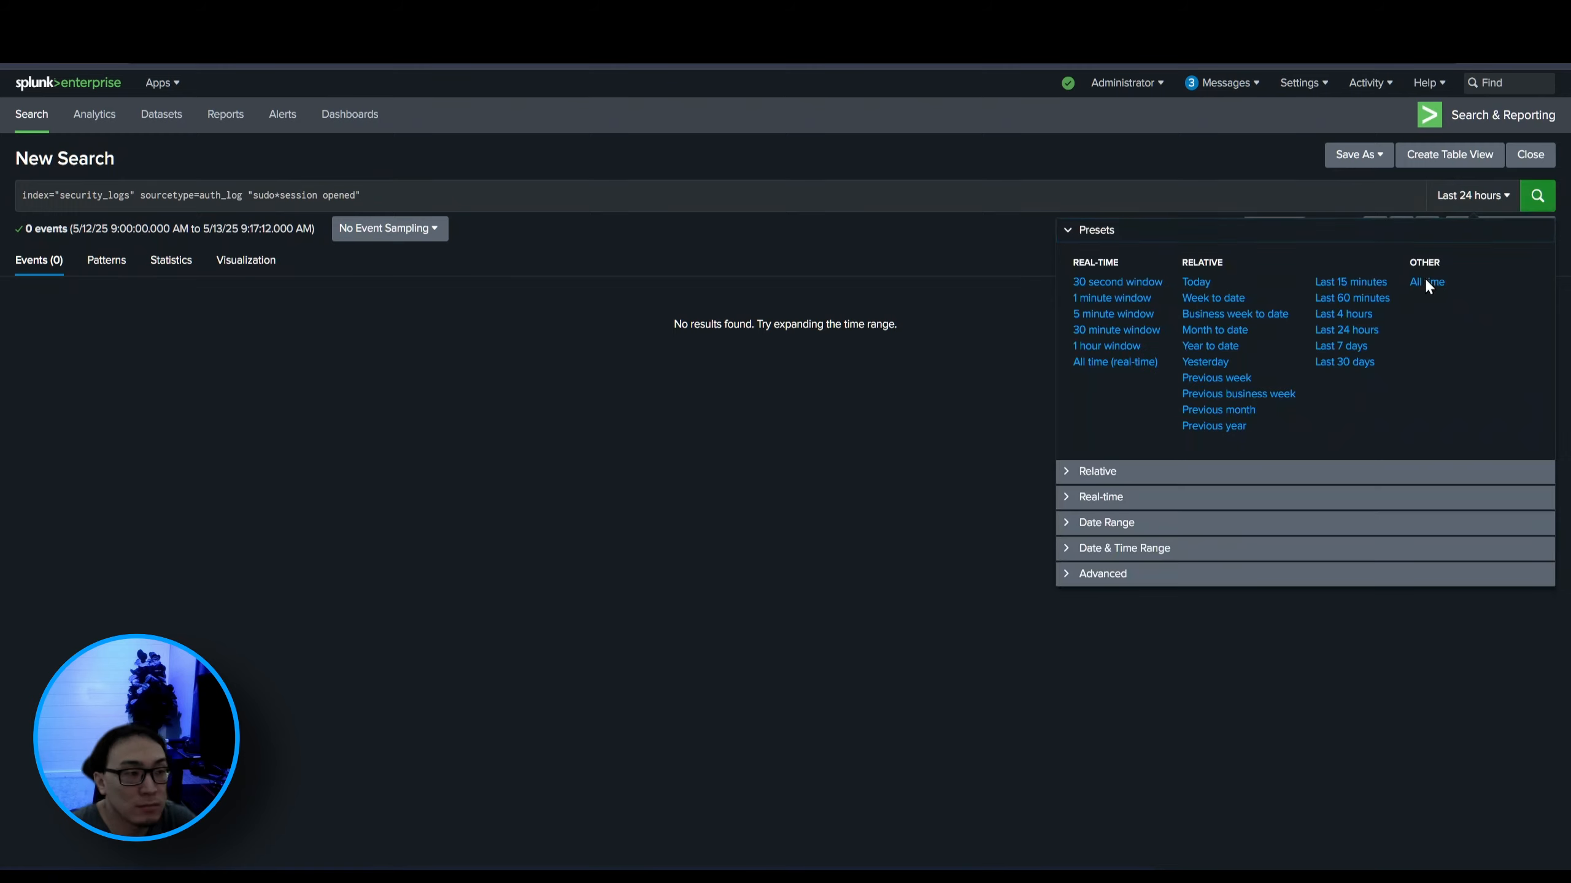
click(1423, 278)
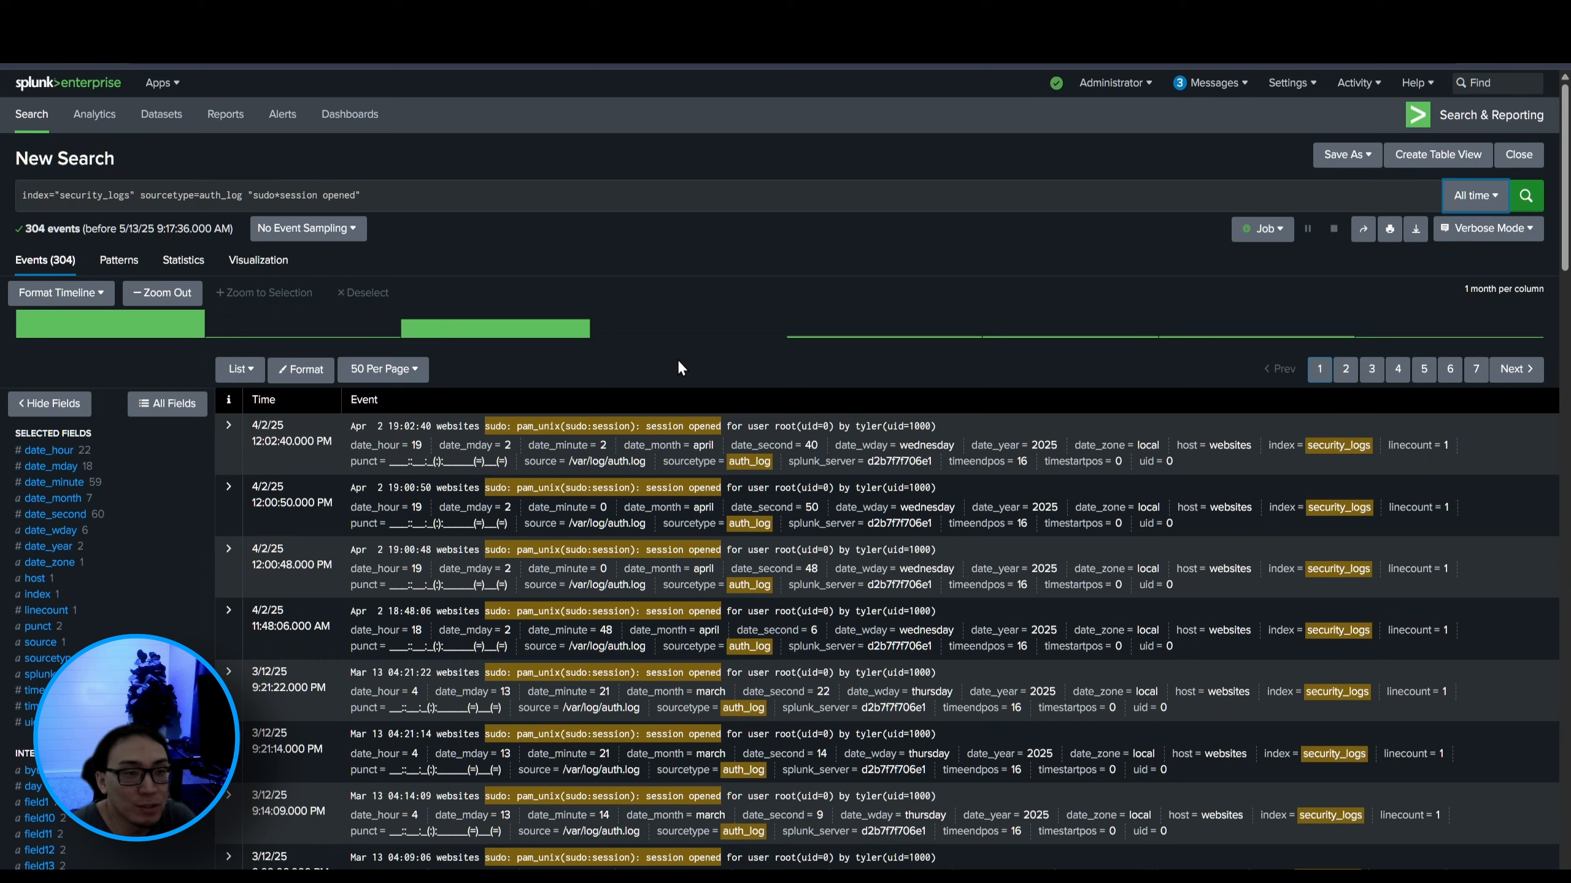
Step: Set the search's time range to All time (real-time)
click(556, 197)
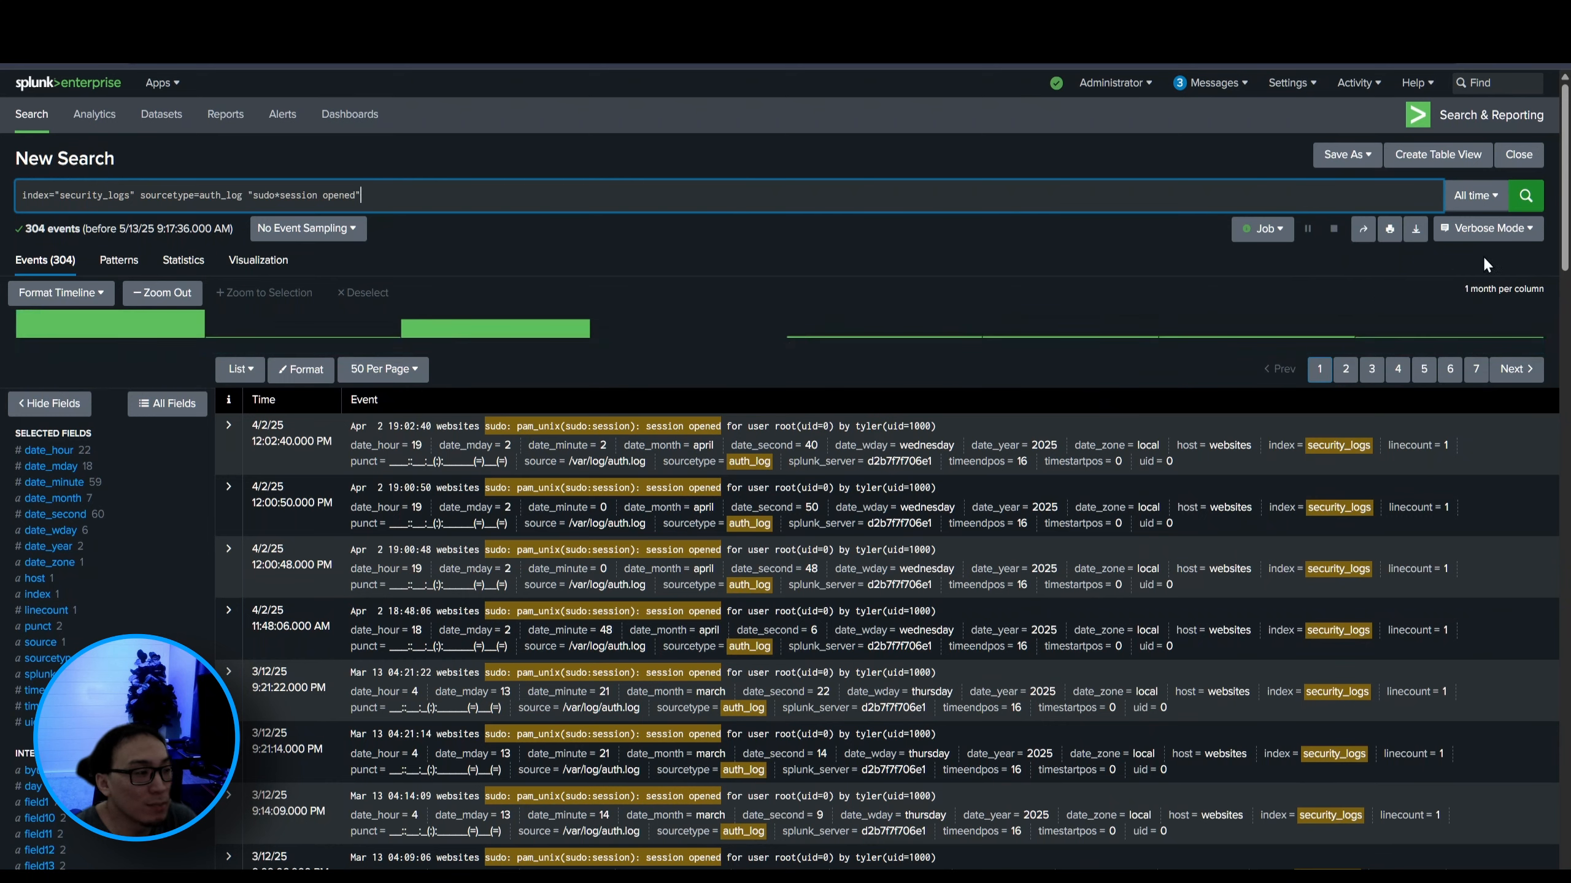
click(1489, 197)
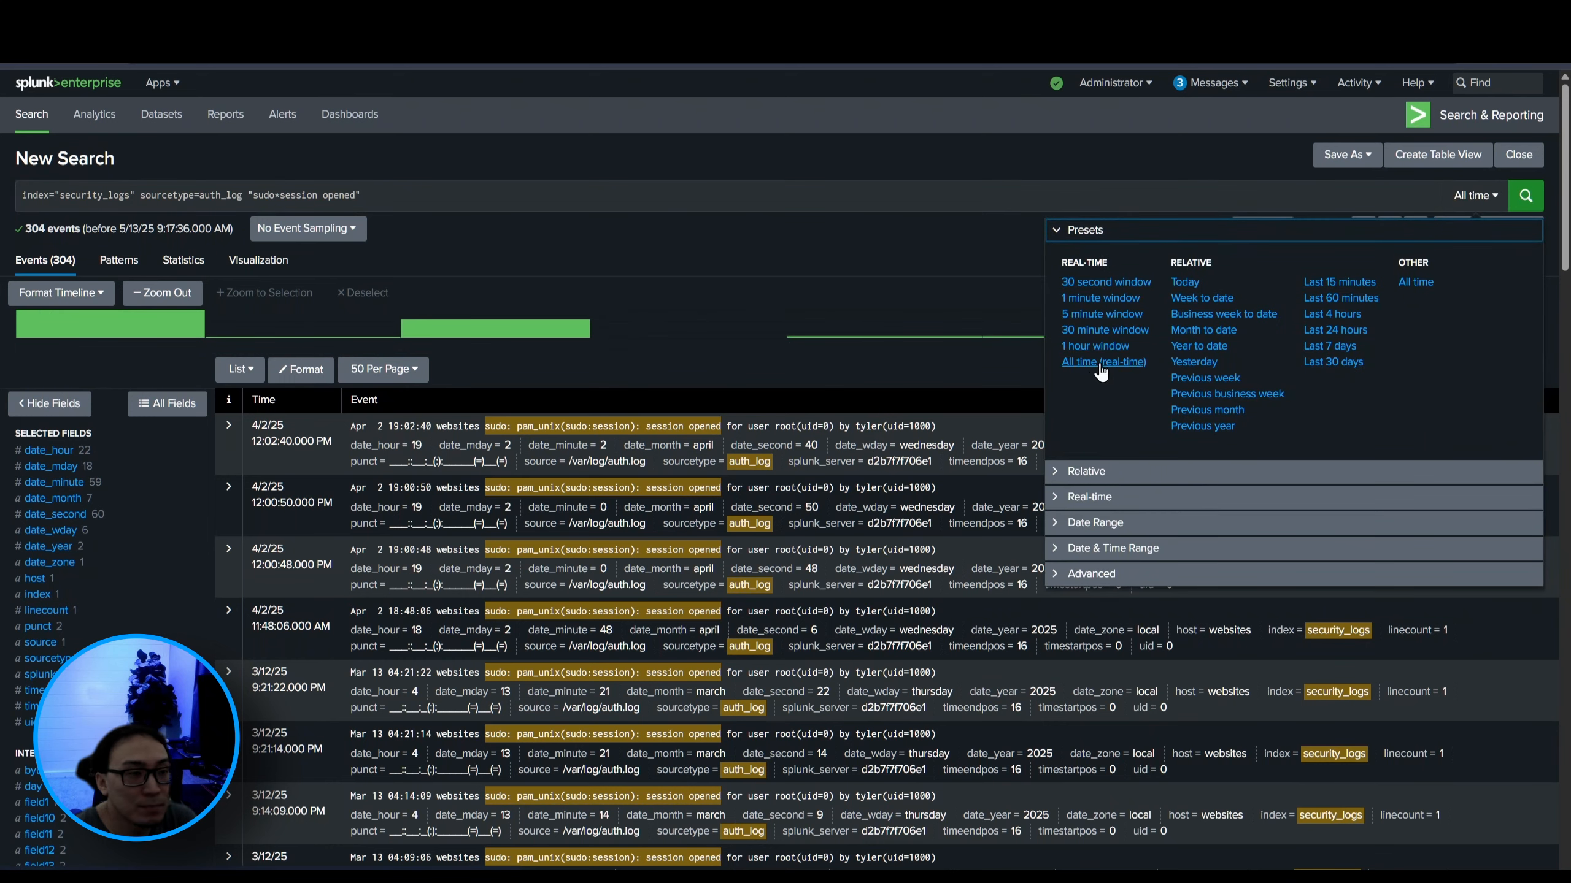
click(1094, 365)
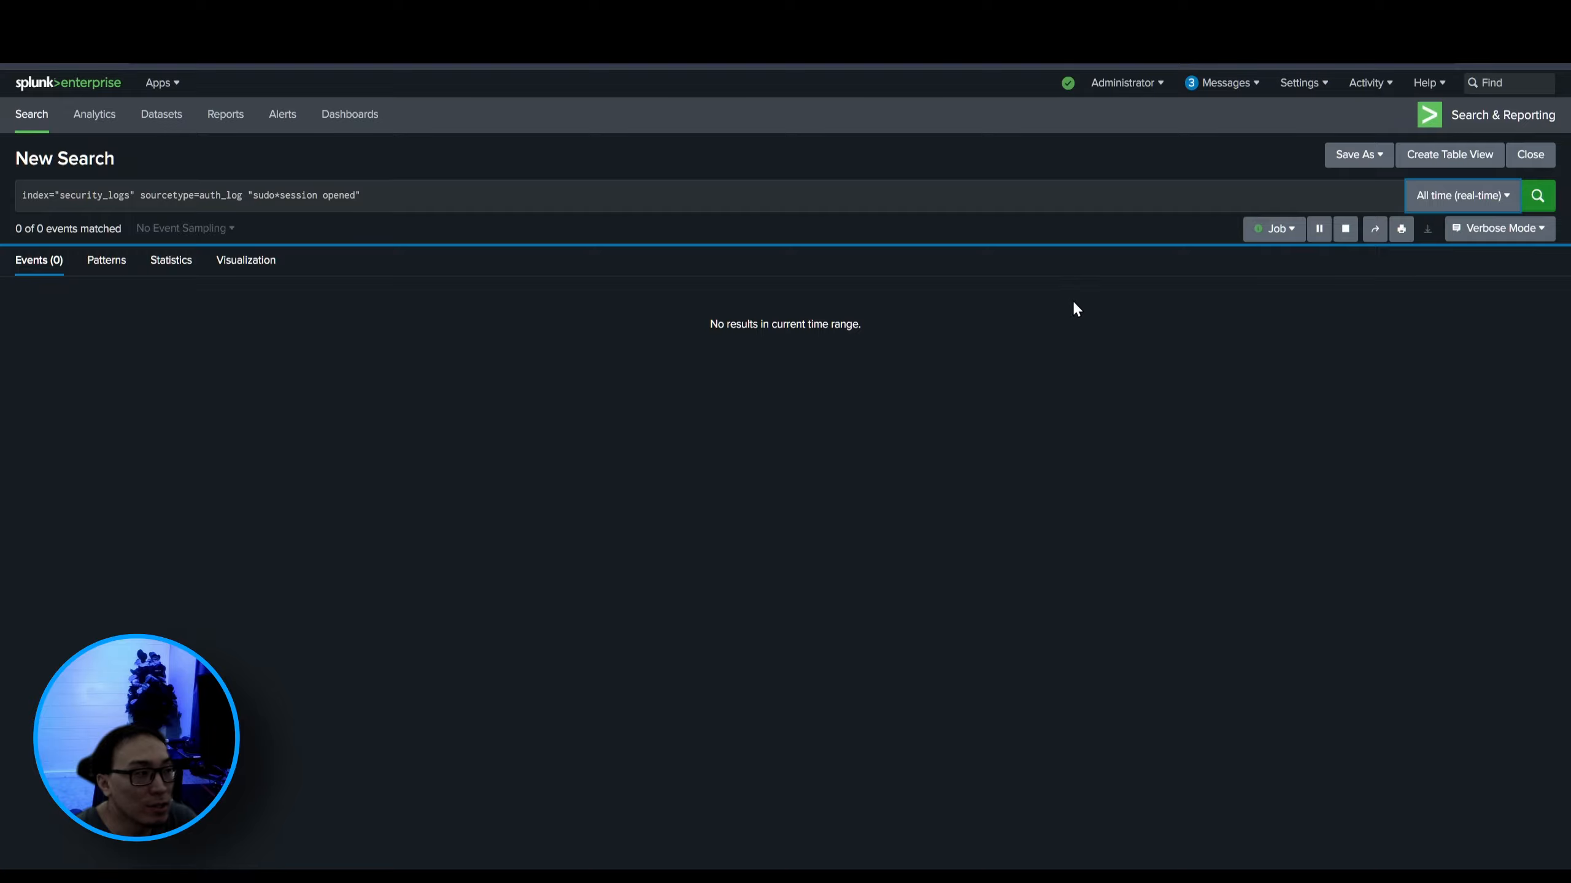
Step: Save the search as an alert titled "Sudo Session Opened (Test)"
click(1376, 162)
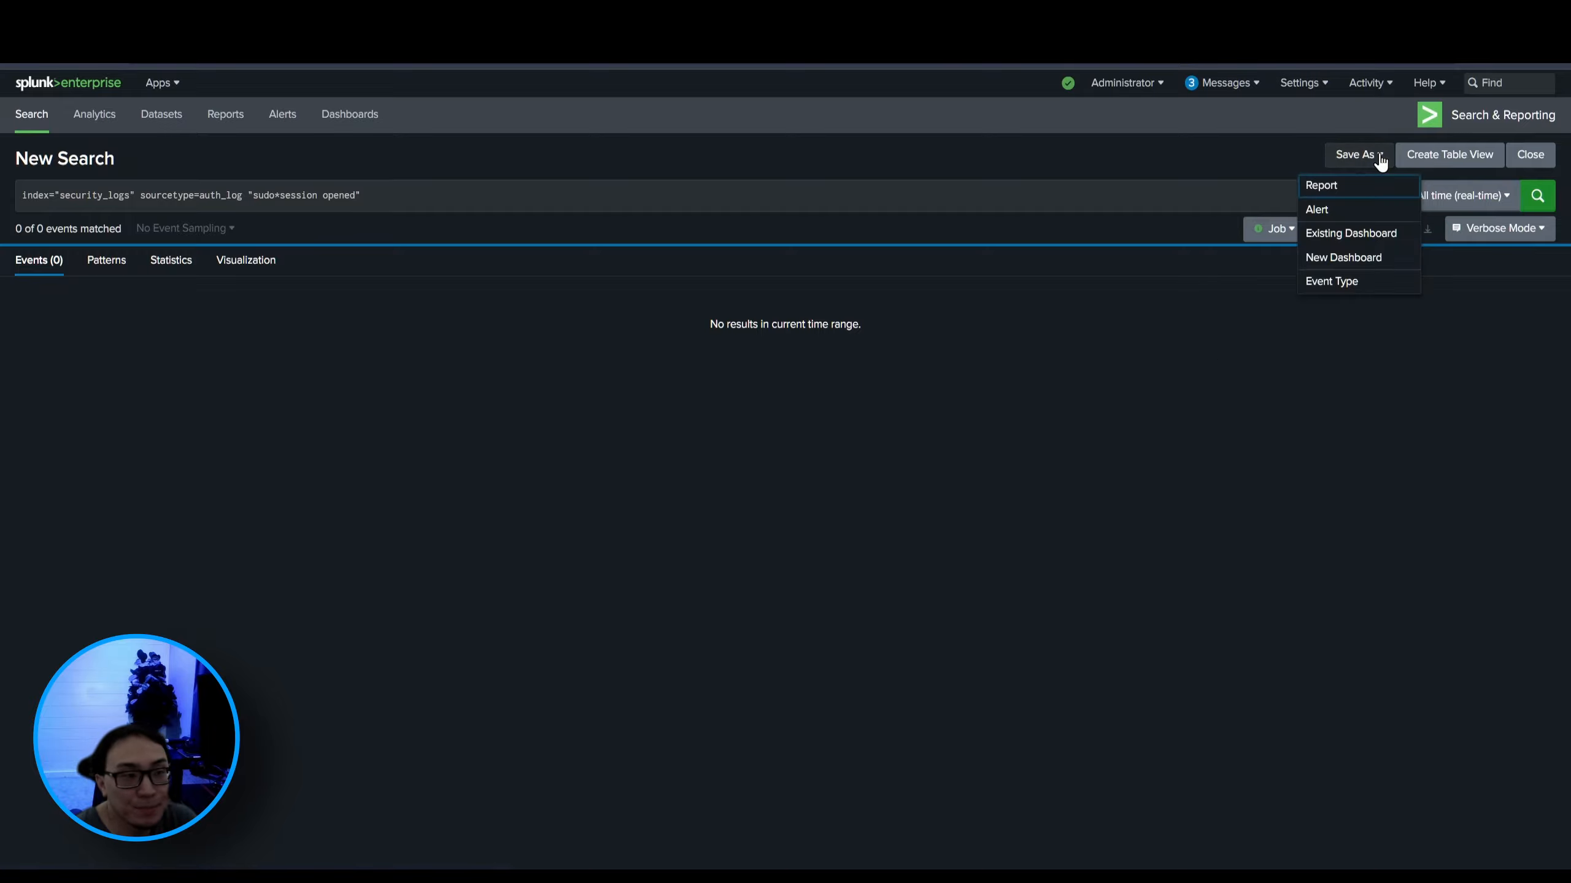
click(1321, 212)
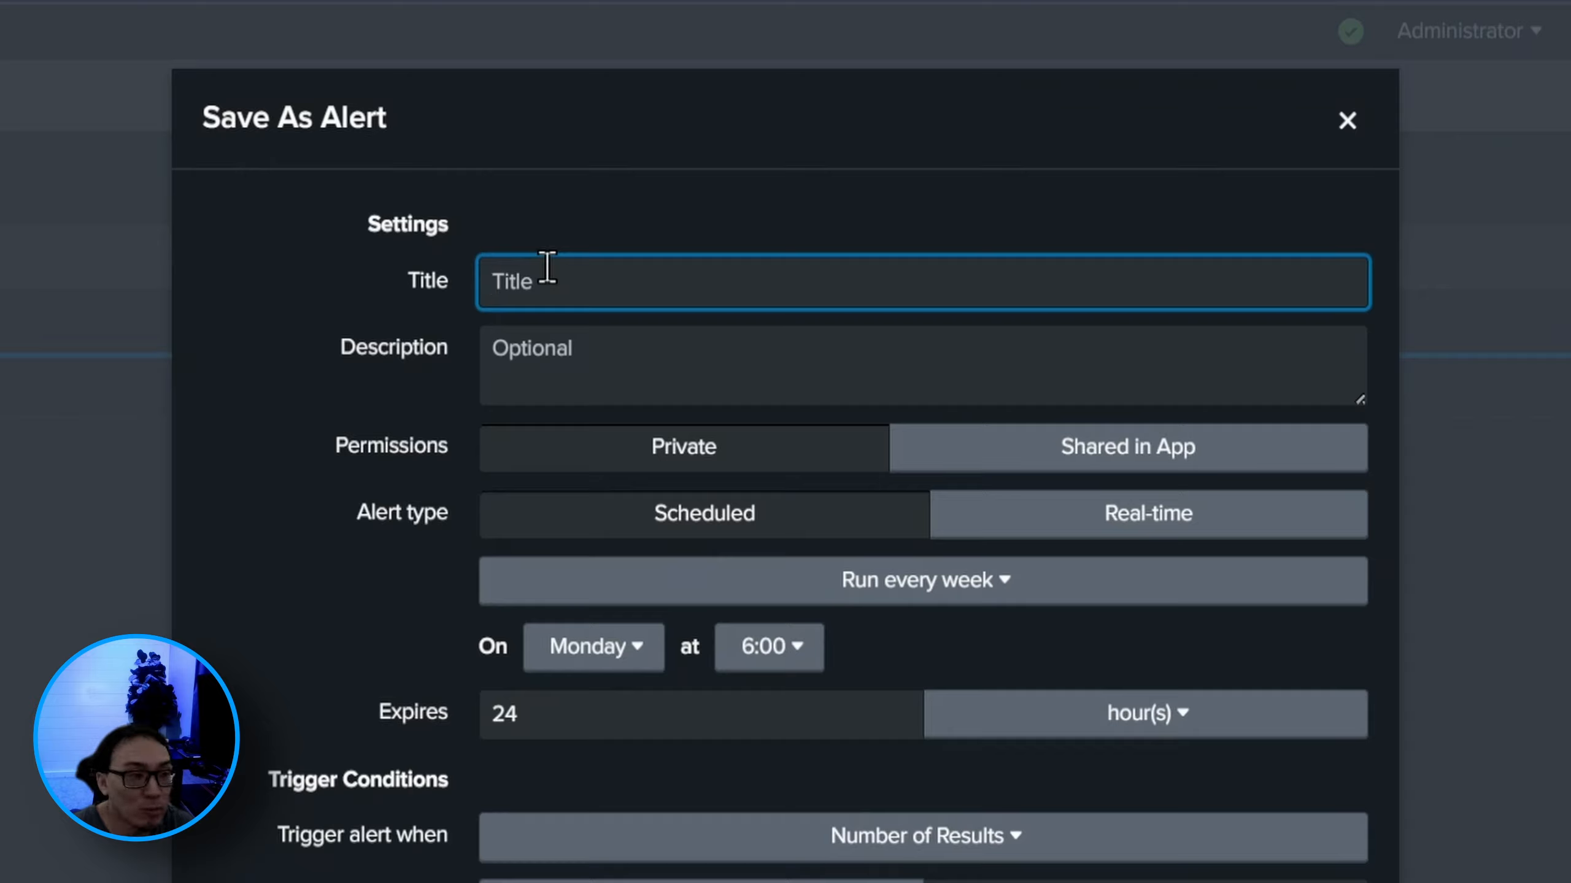
text(S)
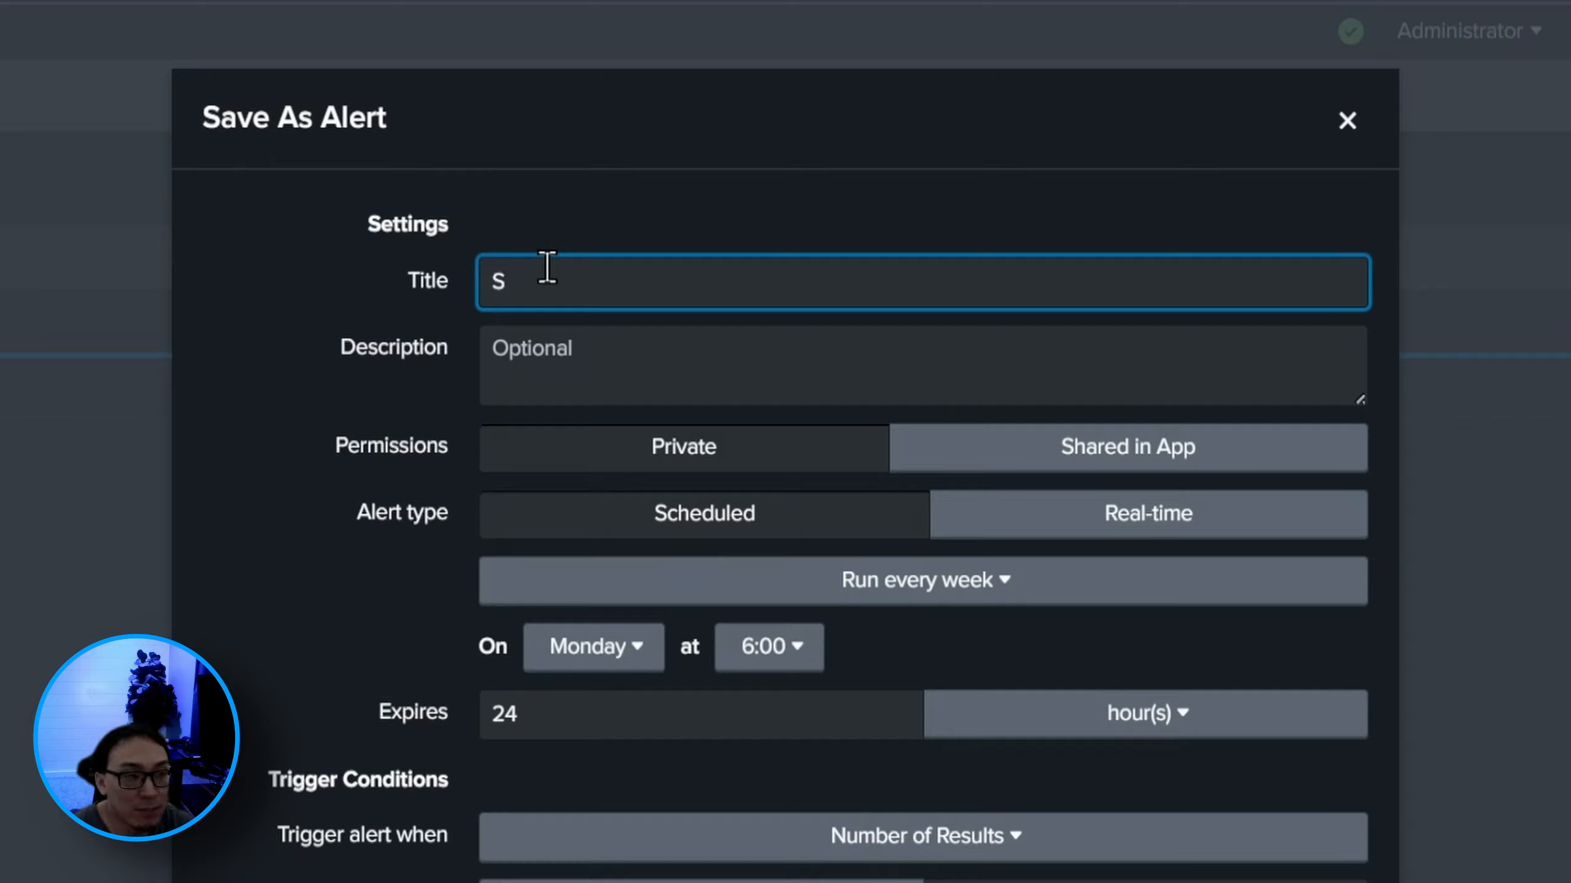
key(BackSpace)
text(Sudo Sessi)
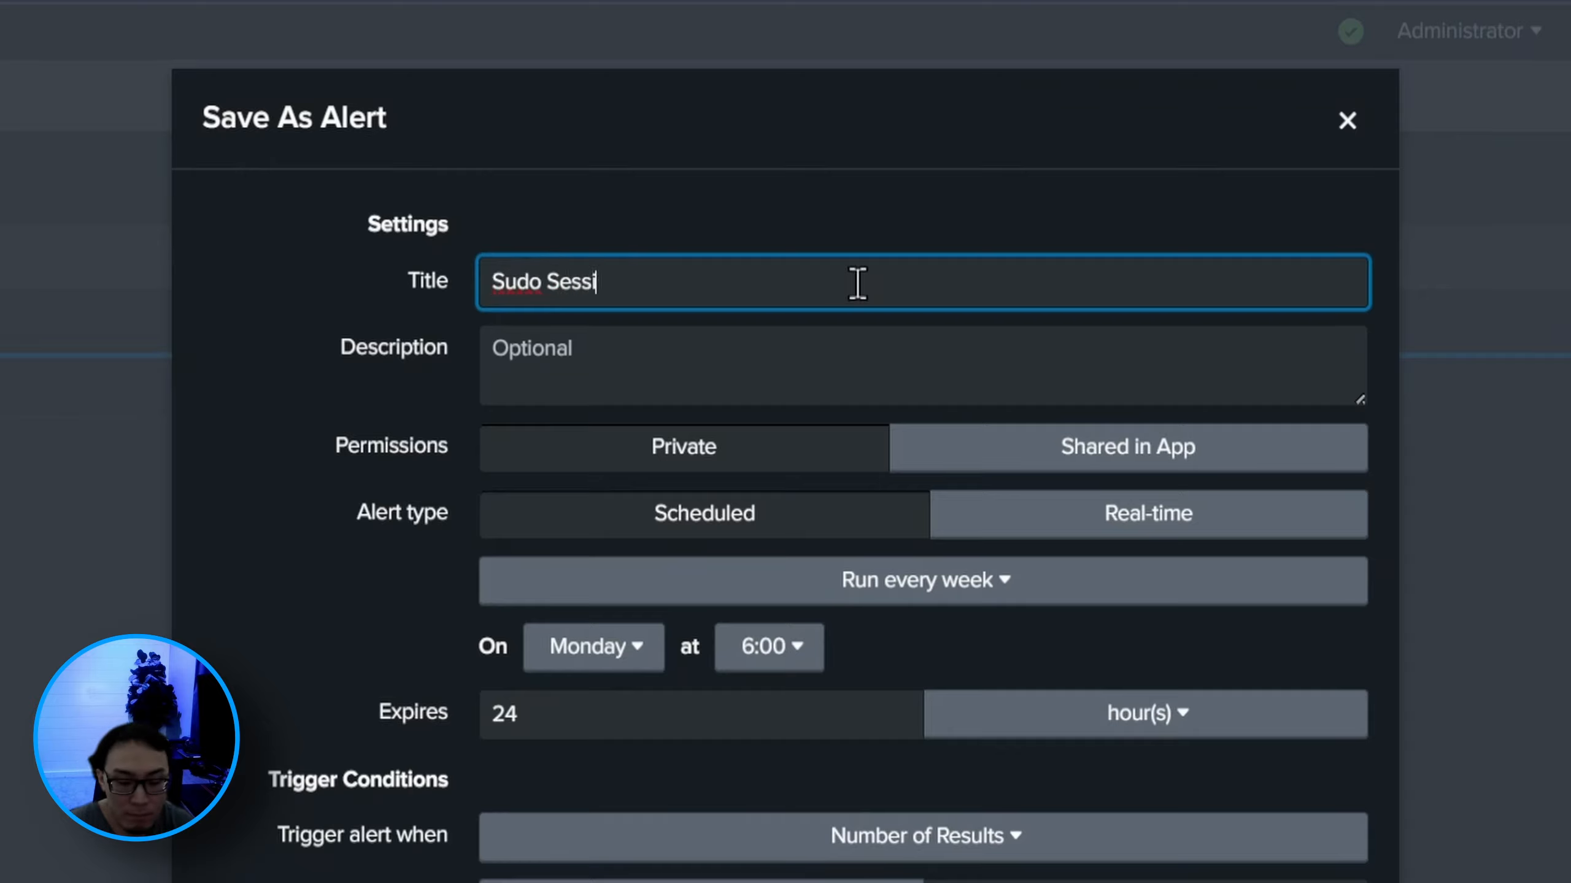
text(on Opened (Te)
Step: Complete the alert description as "Sudo session opened event logged in auth.log" and set the alert type to Real-time
click(496, 346)
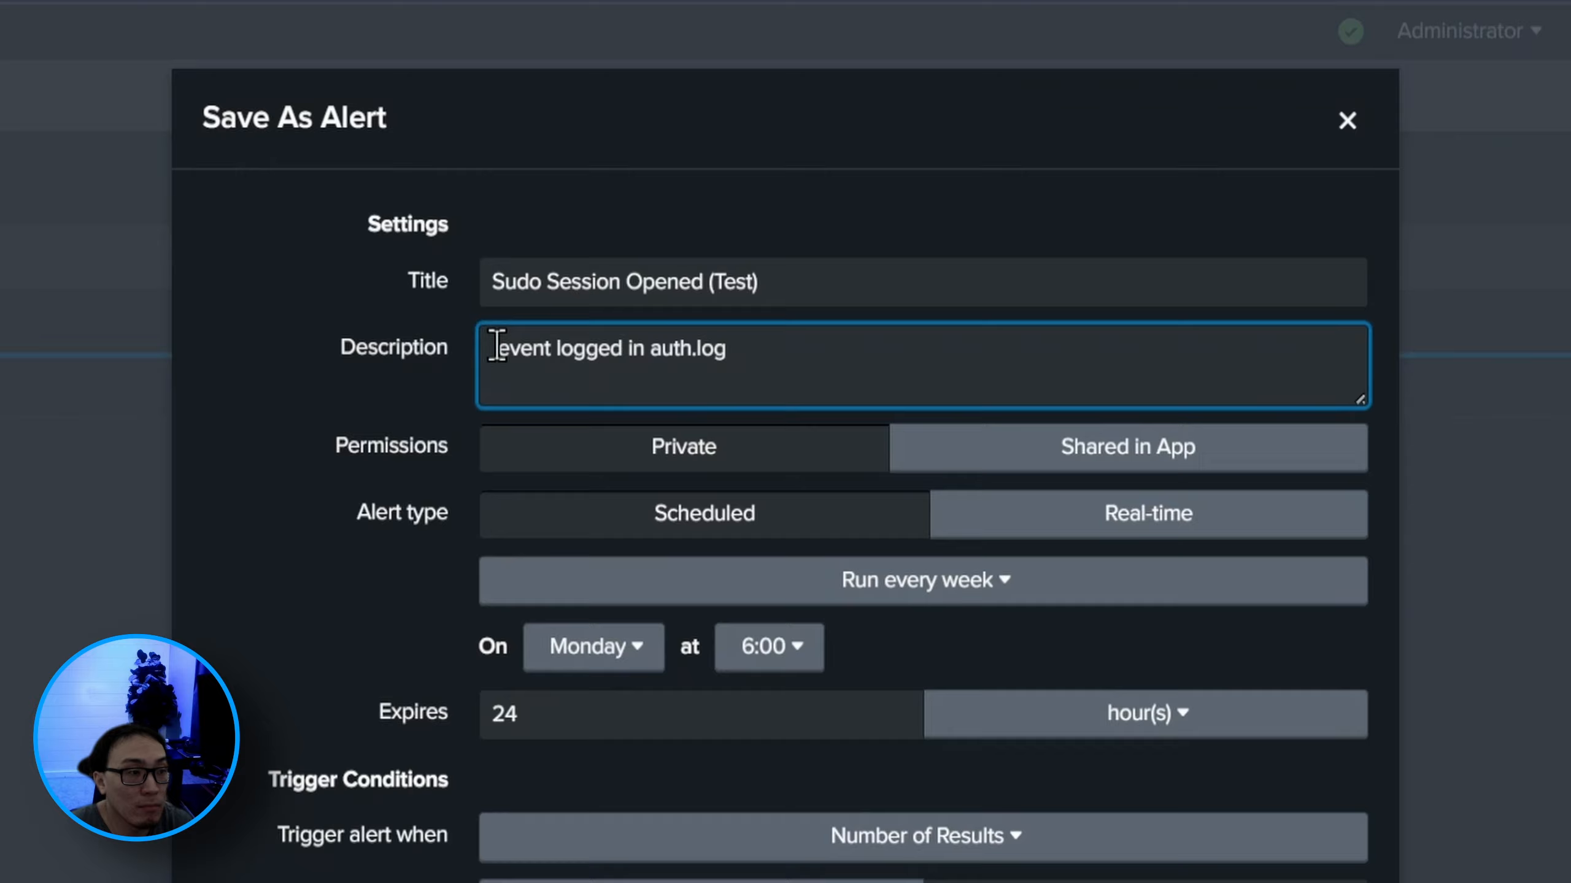
text(Sudo ses)
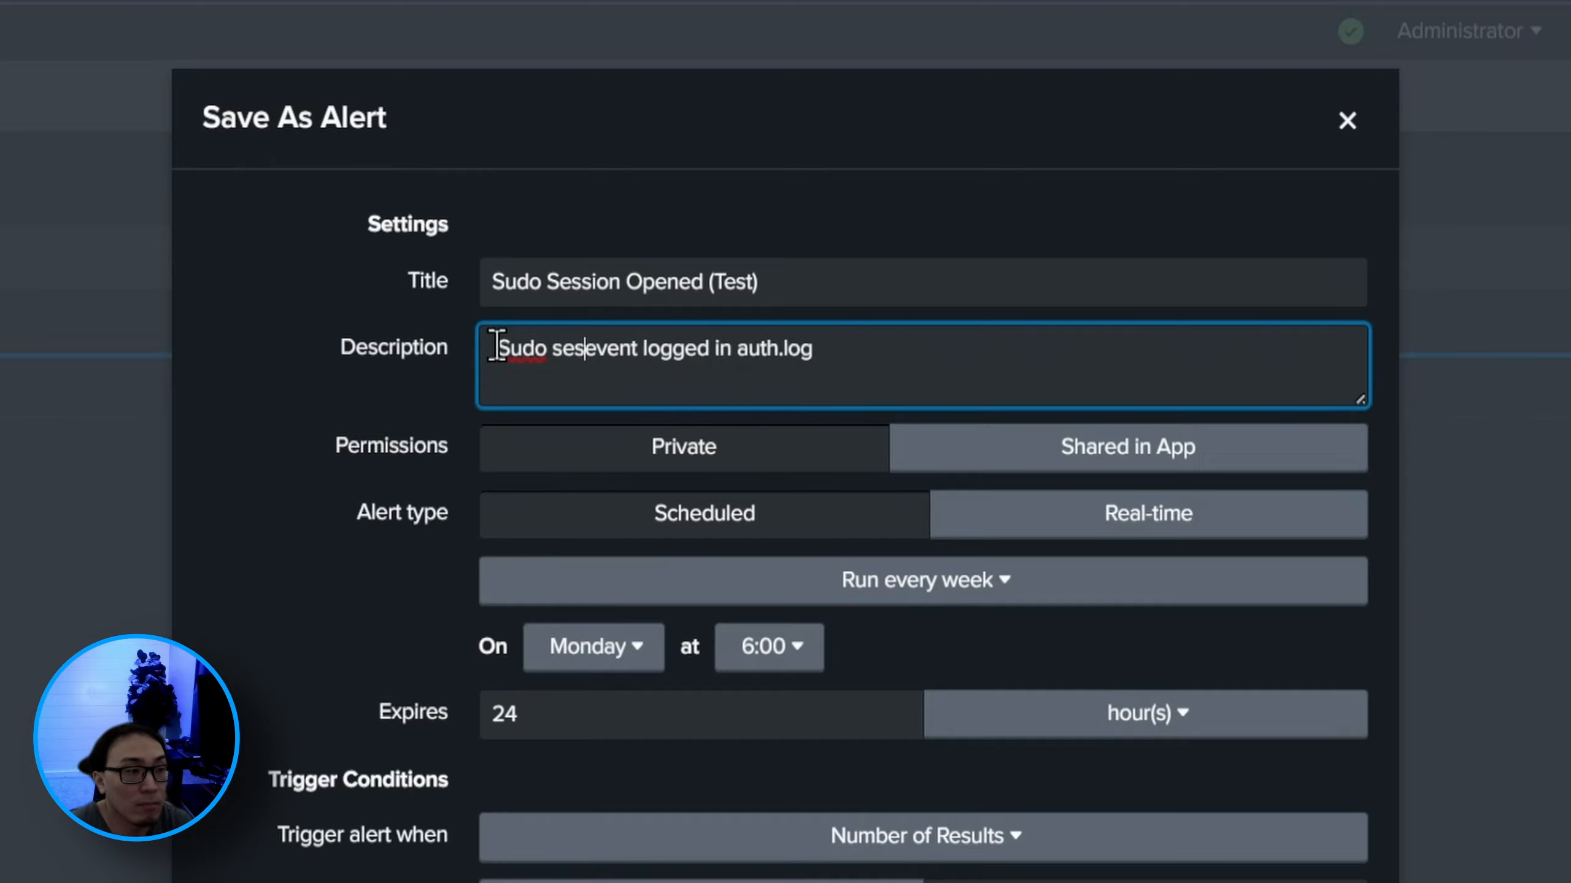
text(sion opened)
click(1064, 515)
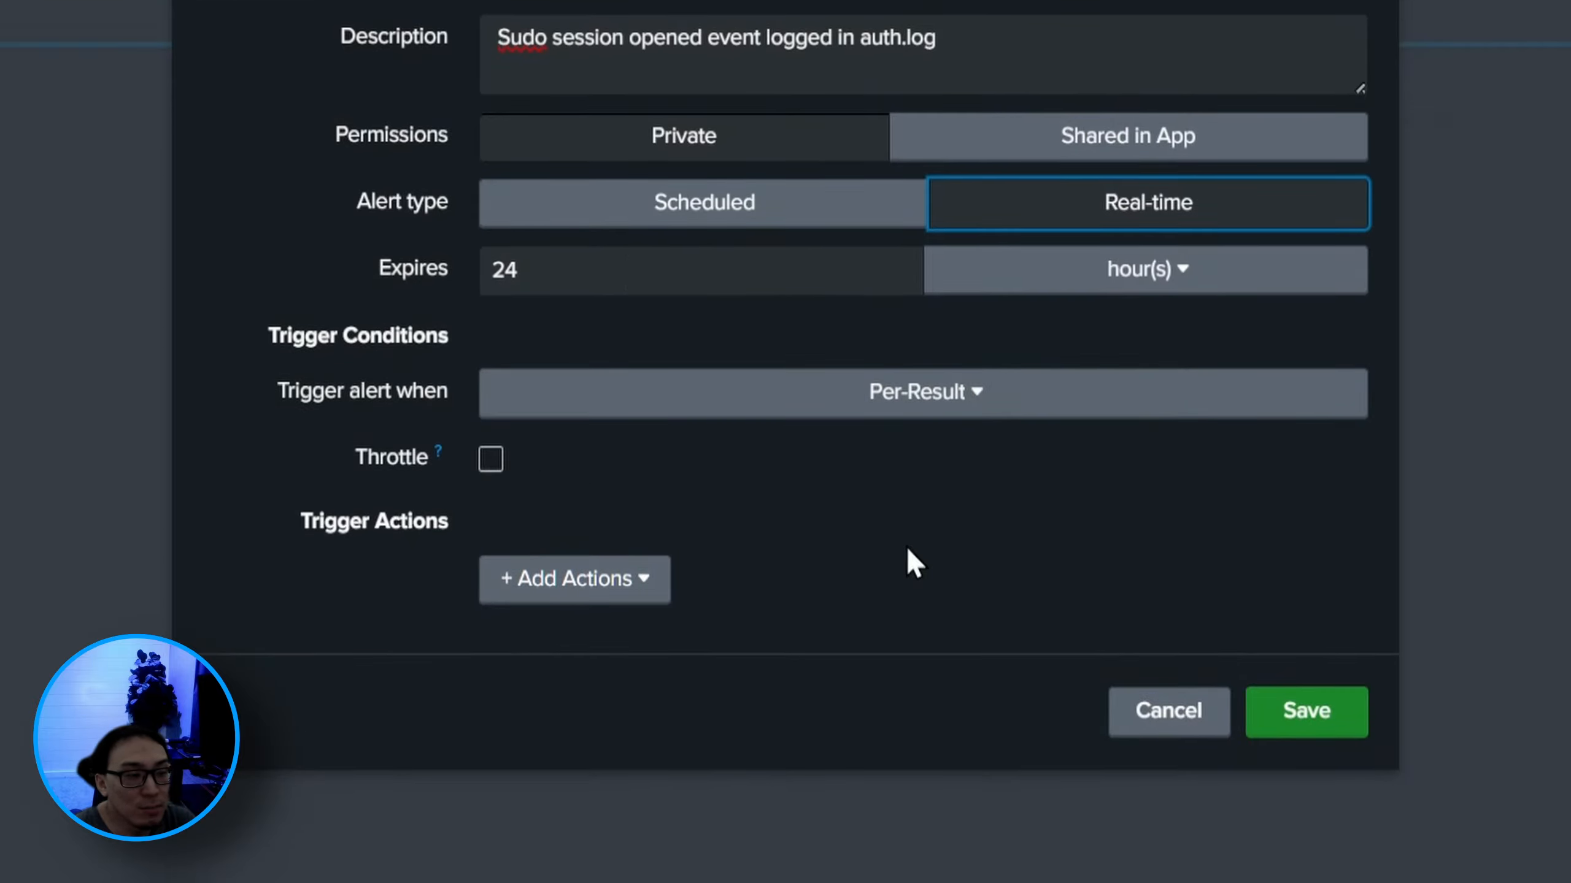
Step: Add a Webhook trigger action to the alert
click(811, 569)
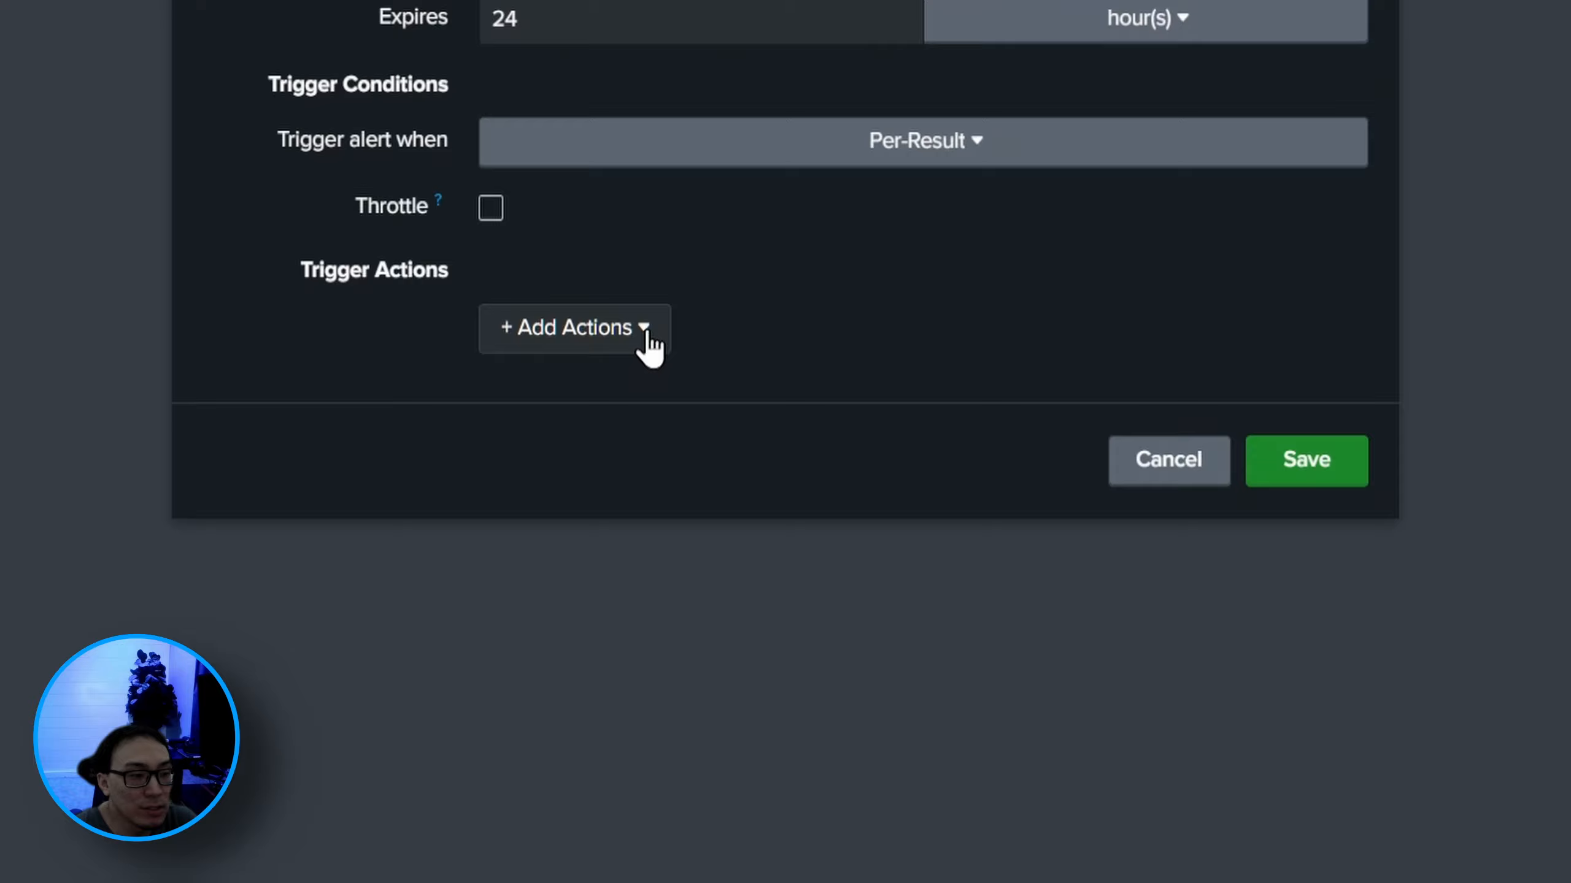
click(646, 339)
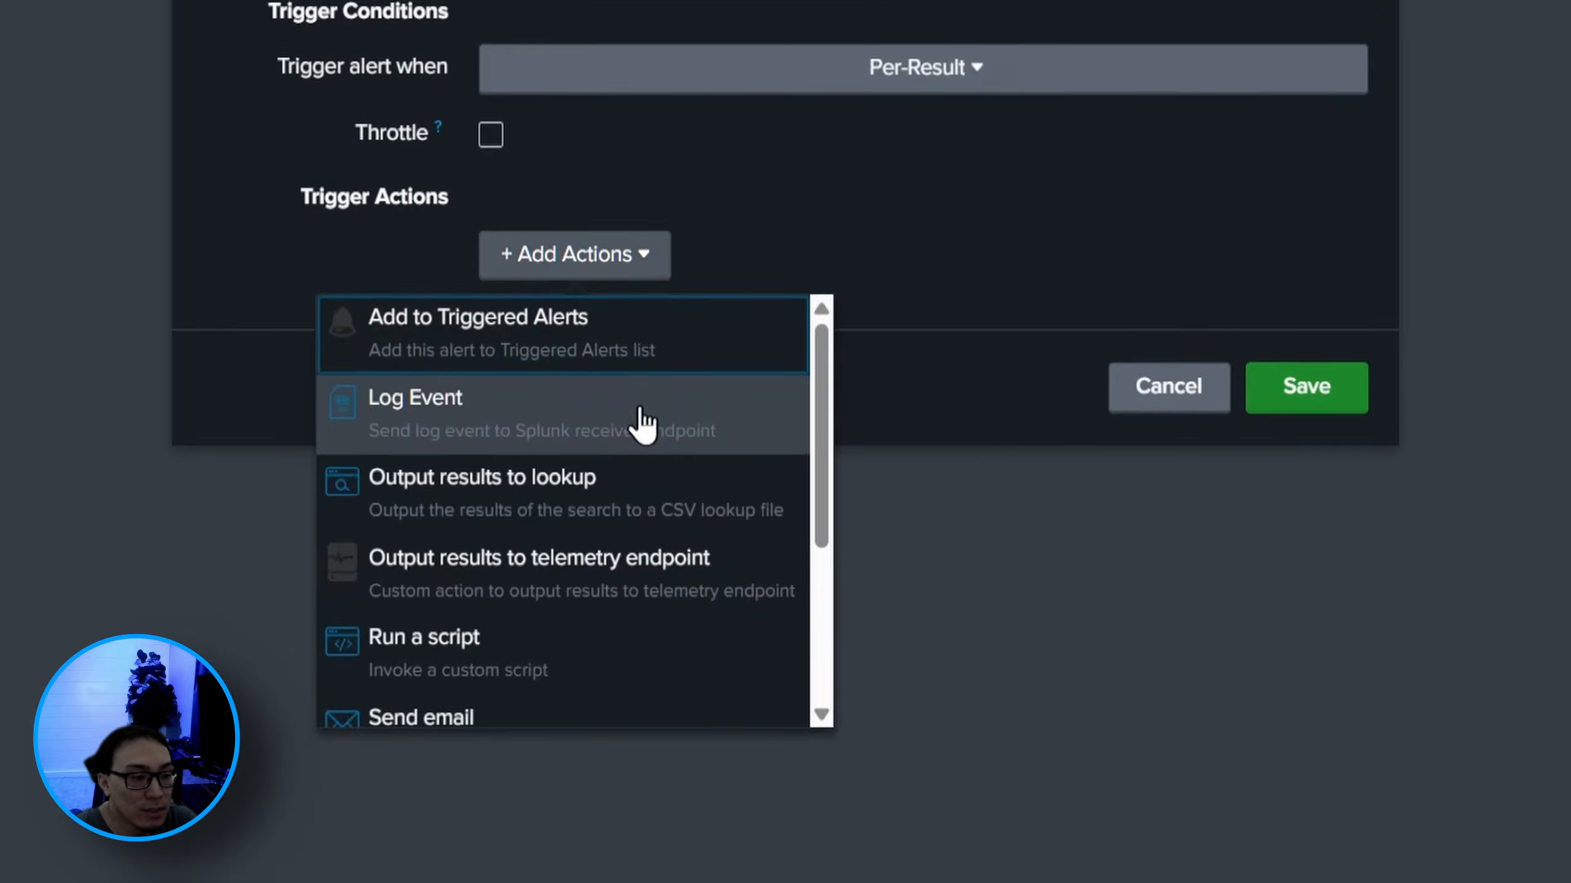
scroll(641, 427, down, 4)
click(422, 597)
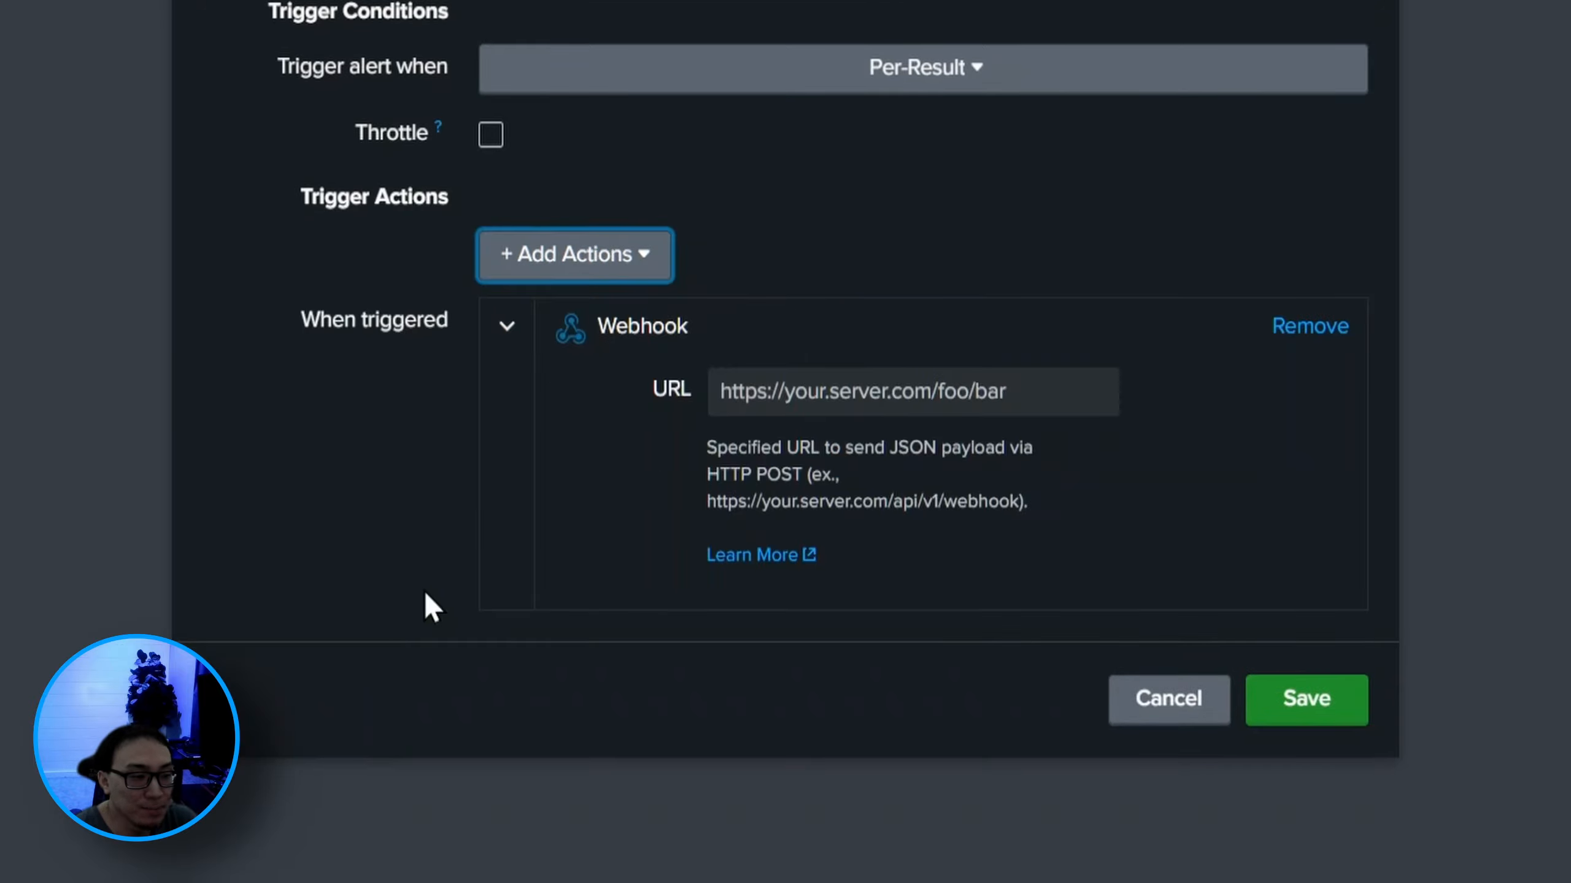
Step: Copy the webhook URL of the Splunk Alerts action in Tines and paste it into the Splunk alert's Webhook URL field
click(804, 392)
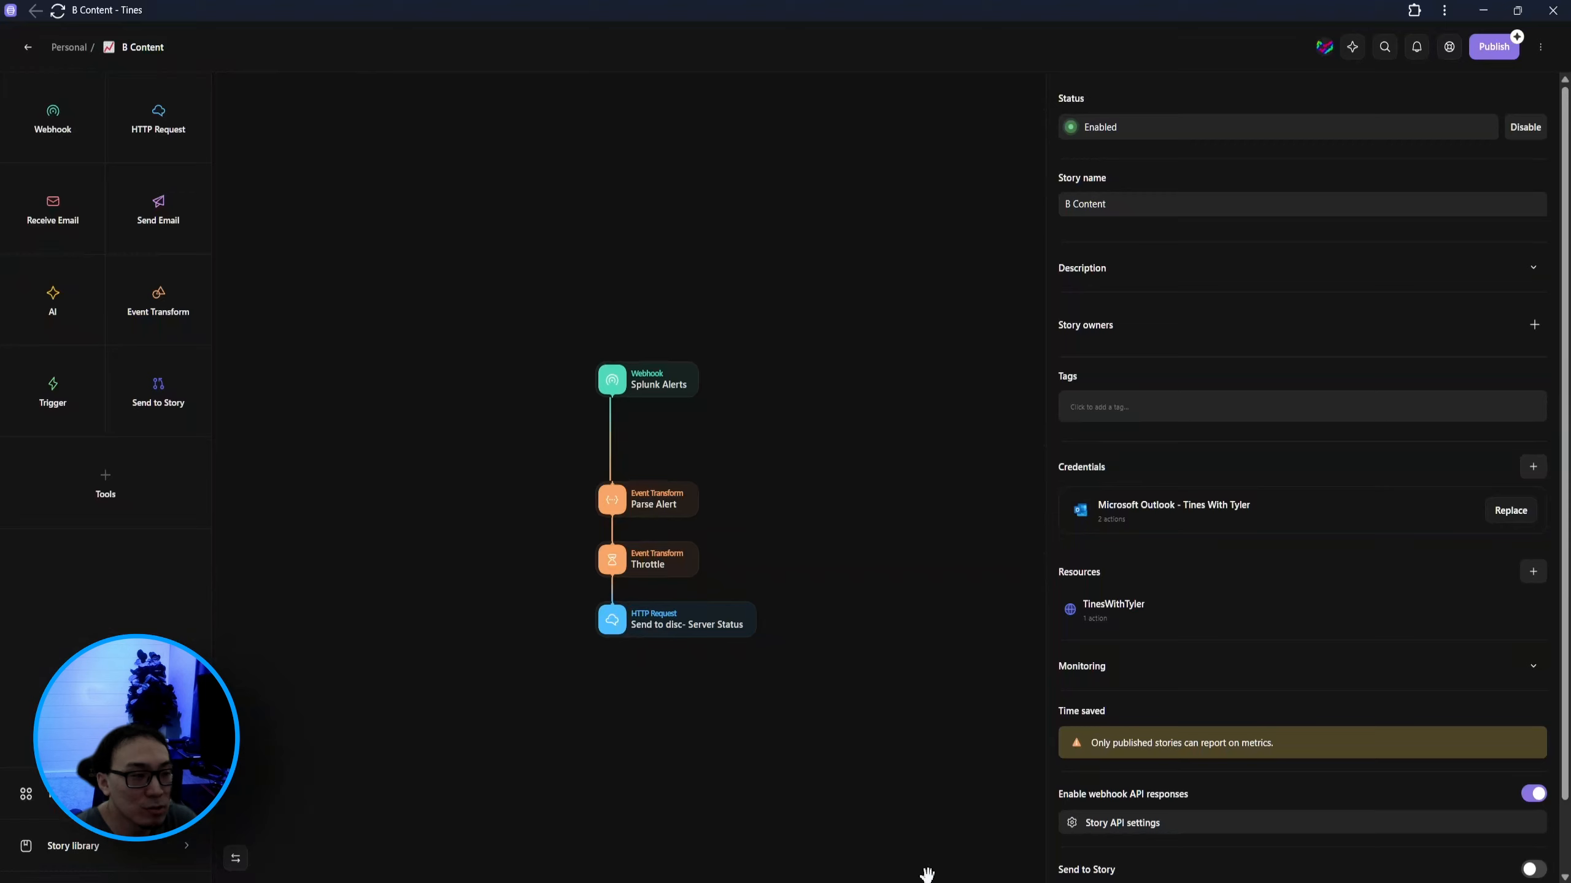
click(646, 378)
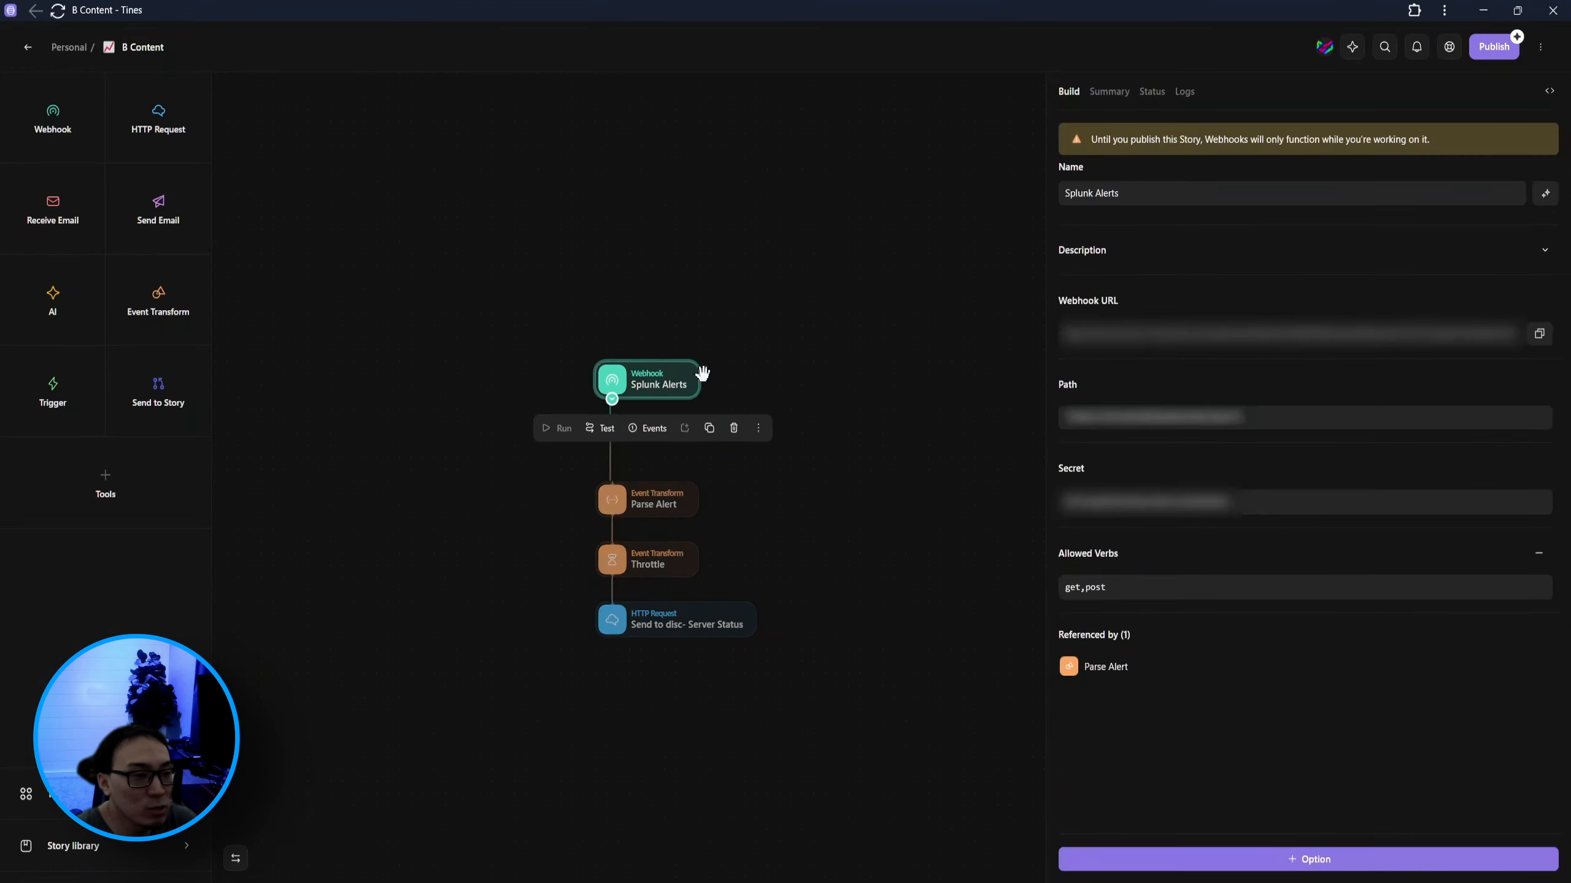
click(1539, 334)
key(ctrl+v)
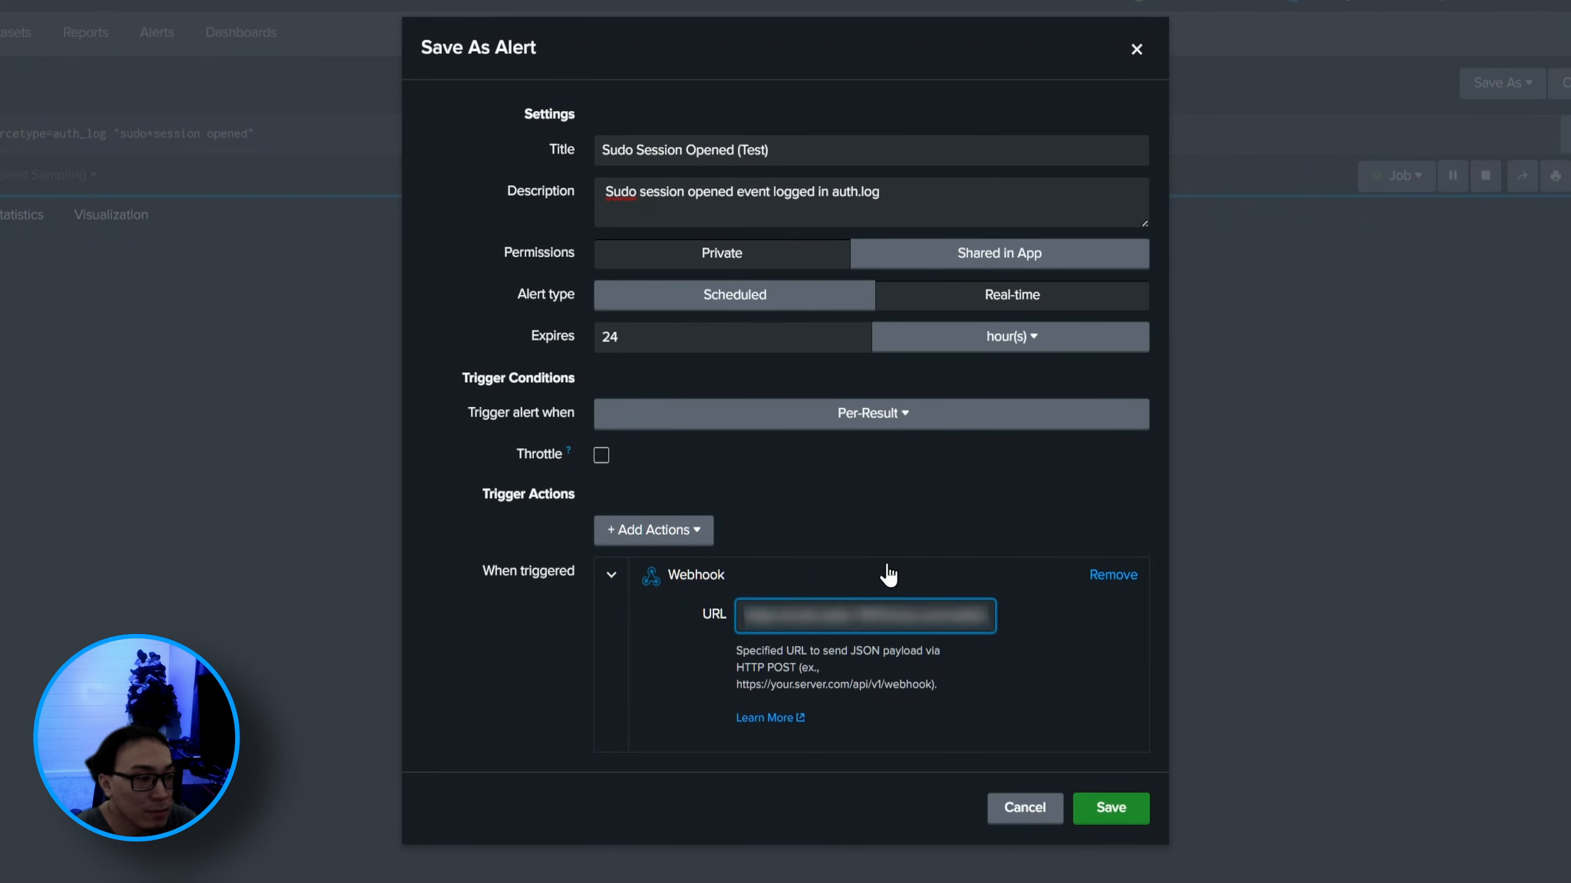
Step: Save the sudo session alert and open it for viewing
click(886, 574)
click(702, 541)
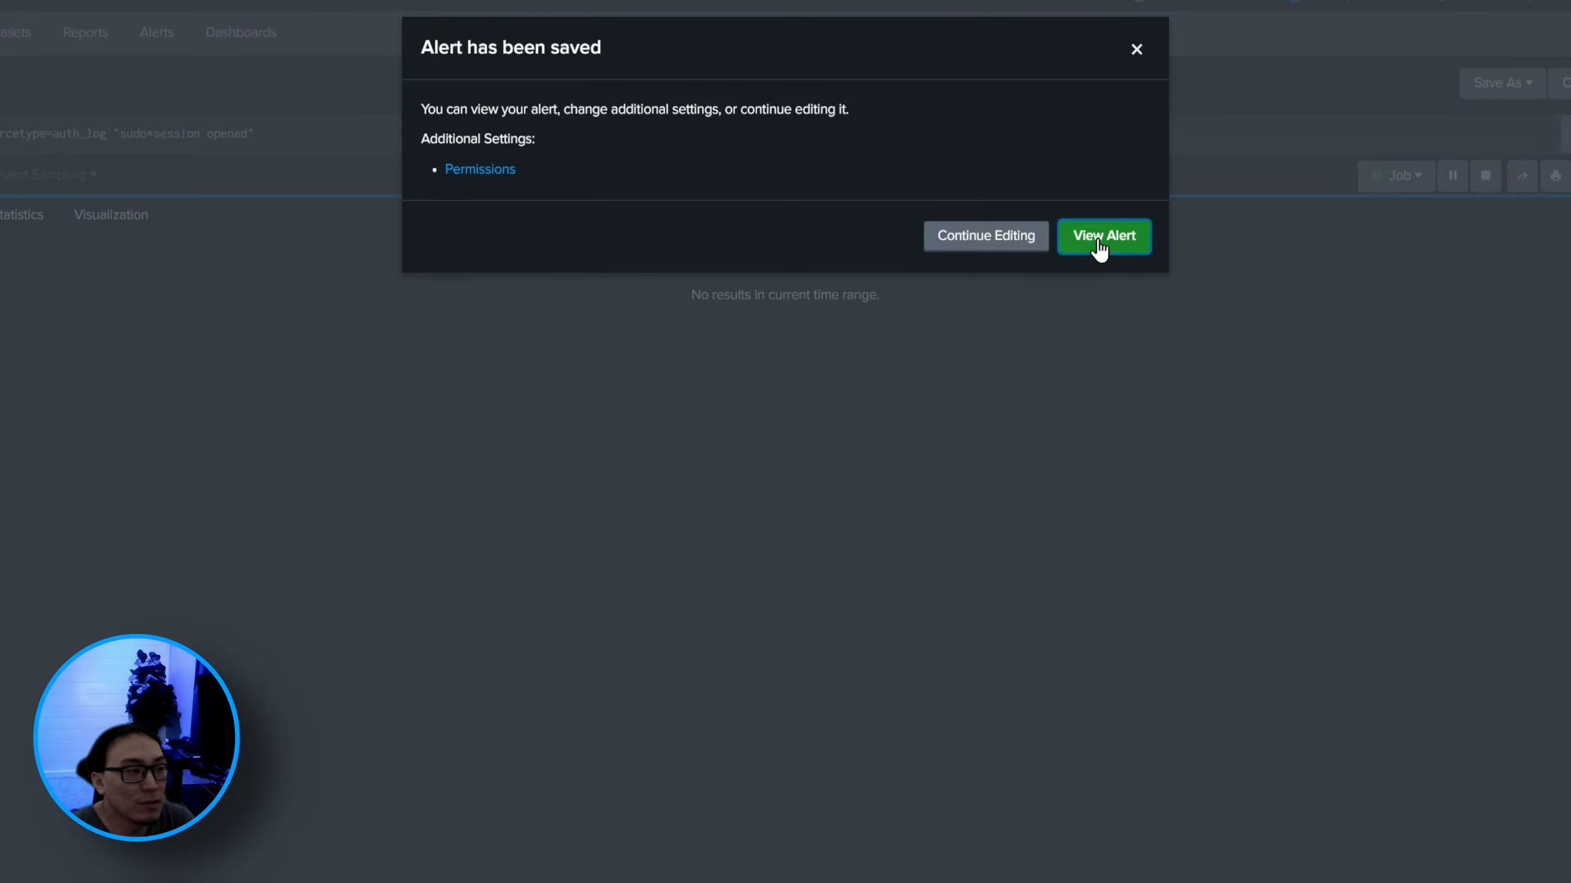
click(1099, 244)
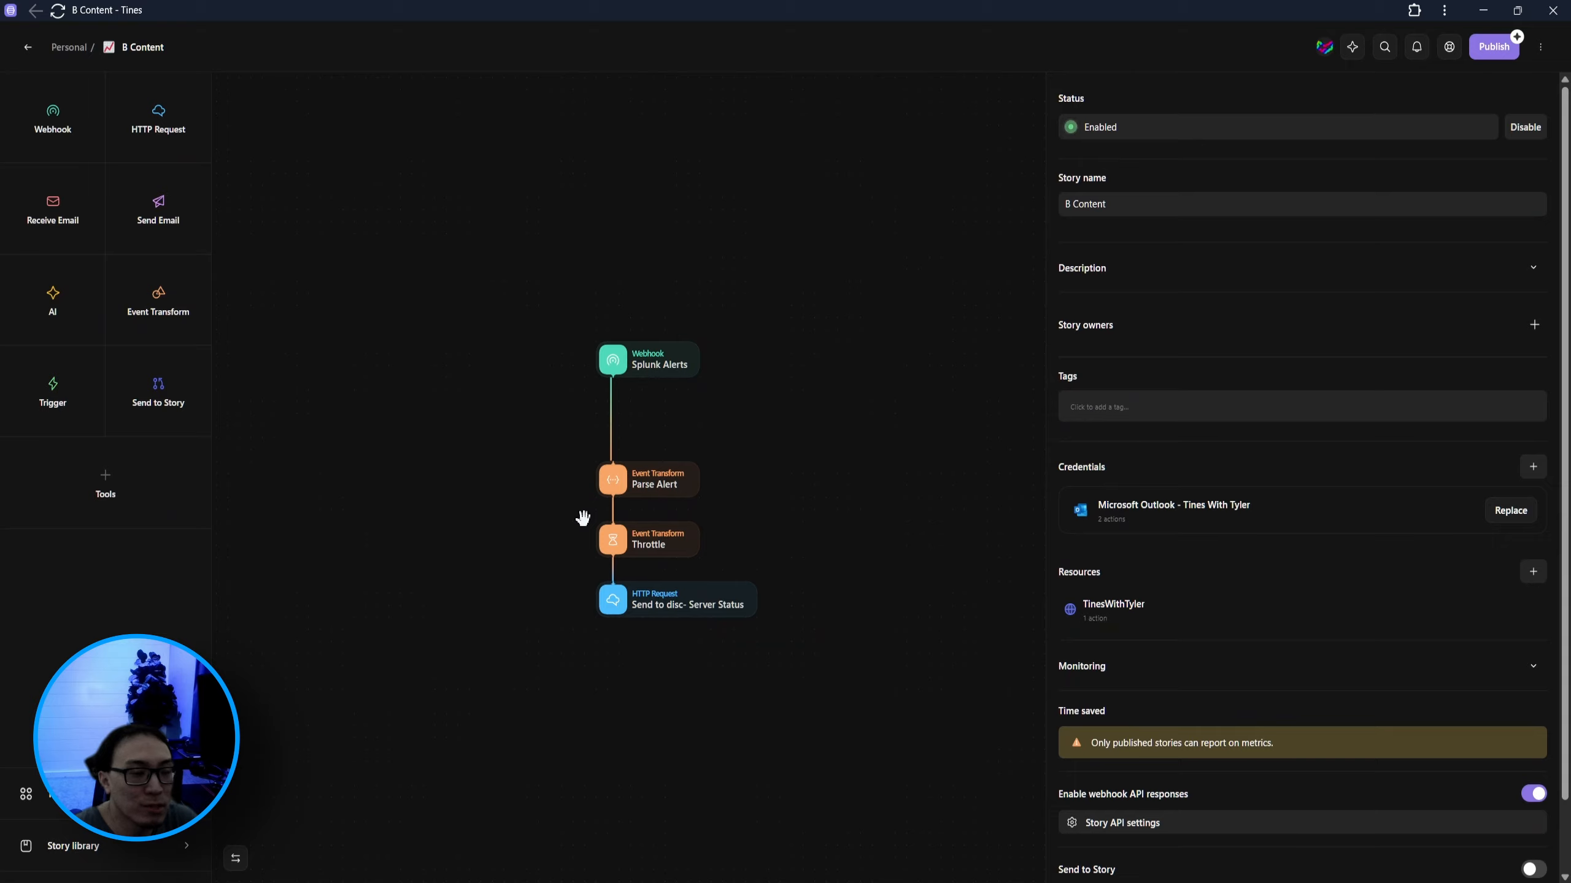
Step: Disconnect Throttle from Parse Alert in the Tines story and run "sudo nano test" in the Website terminal
drag(613, 525, 587, 514)
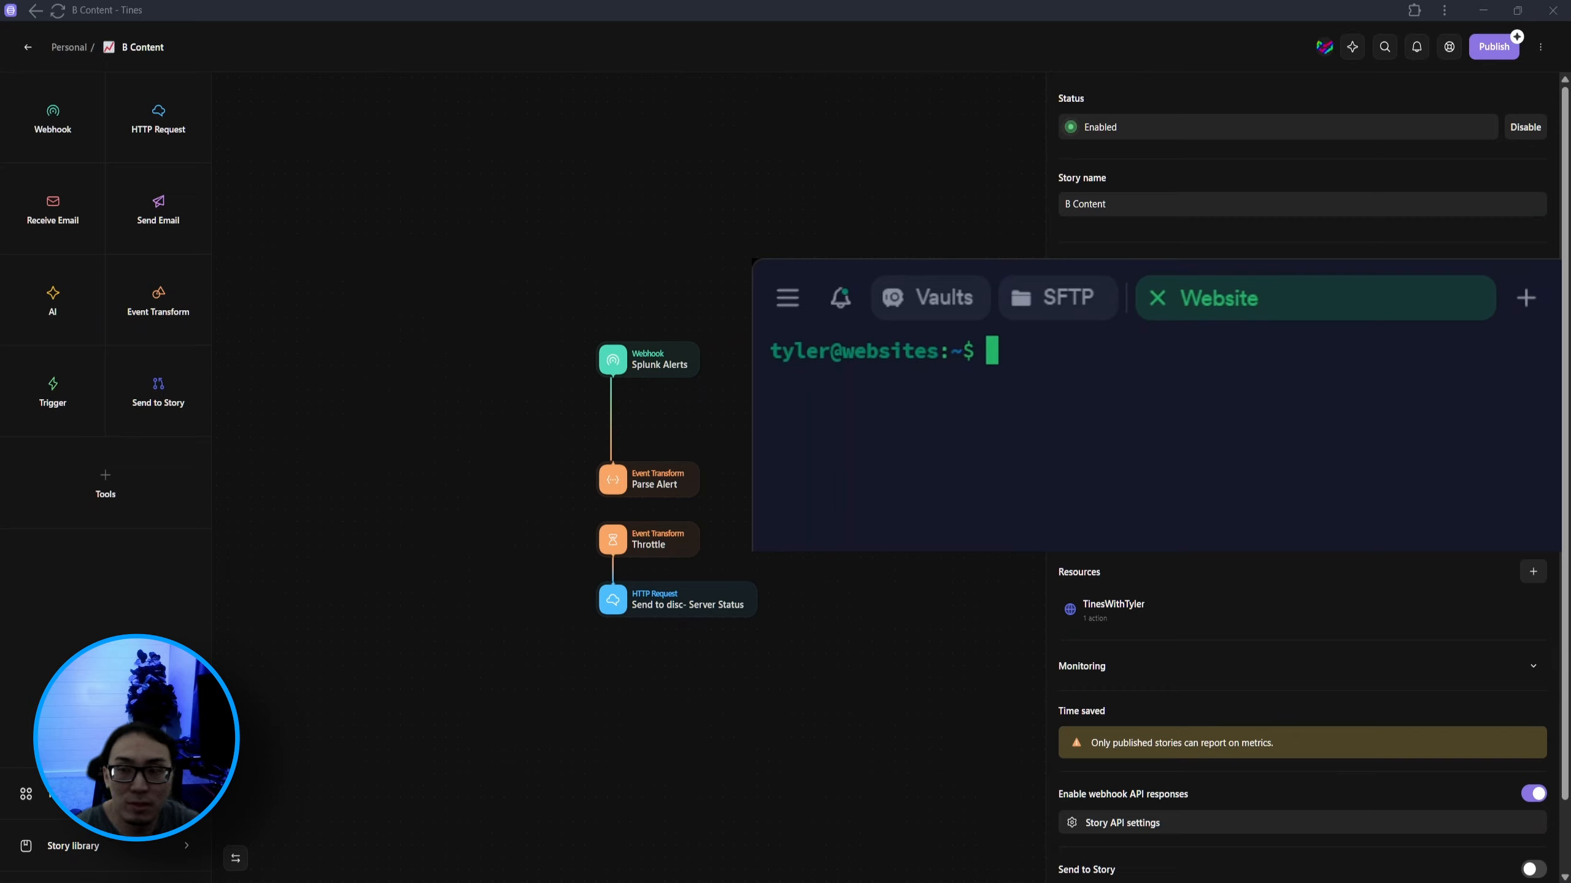
text(sudo)
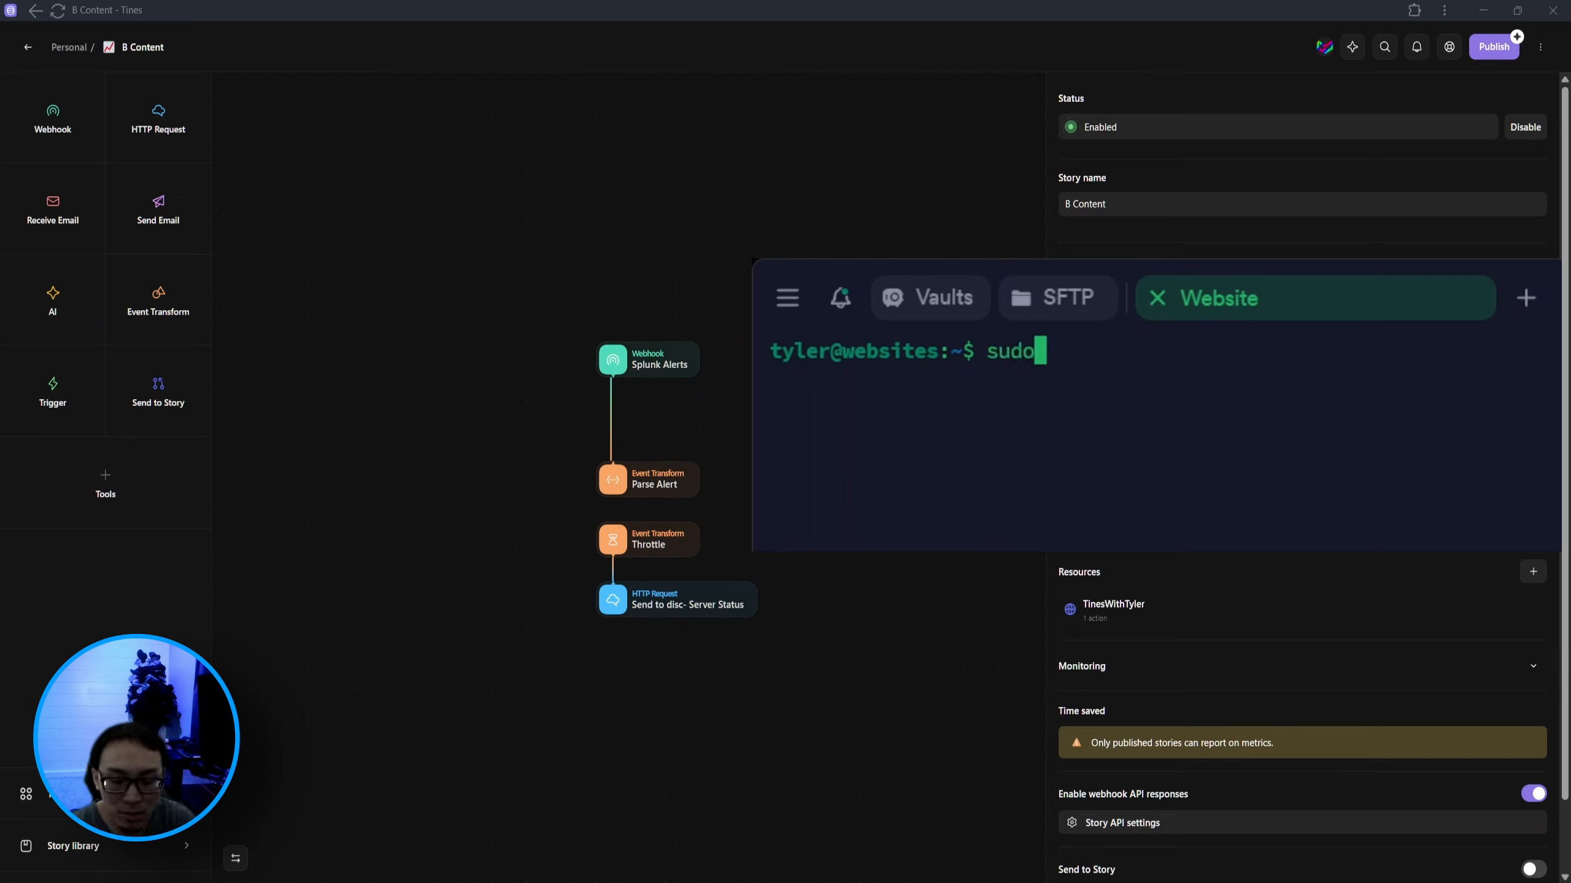
text( nano test)
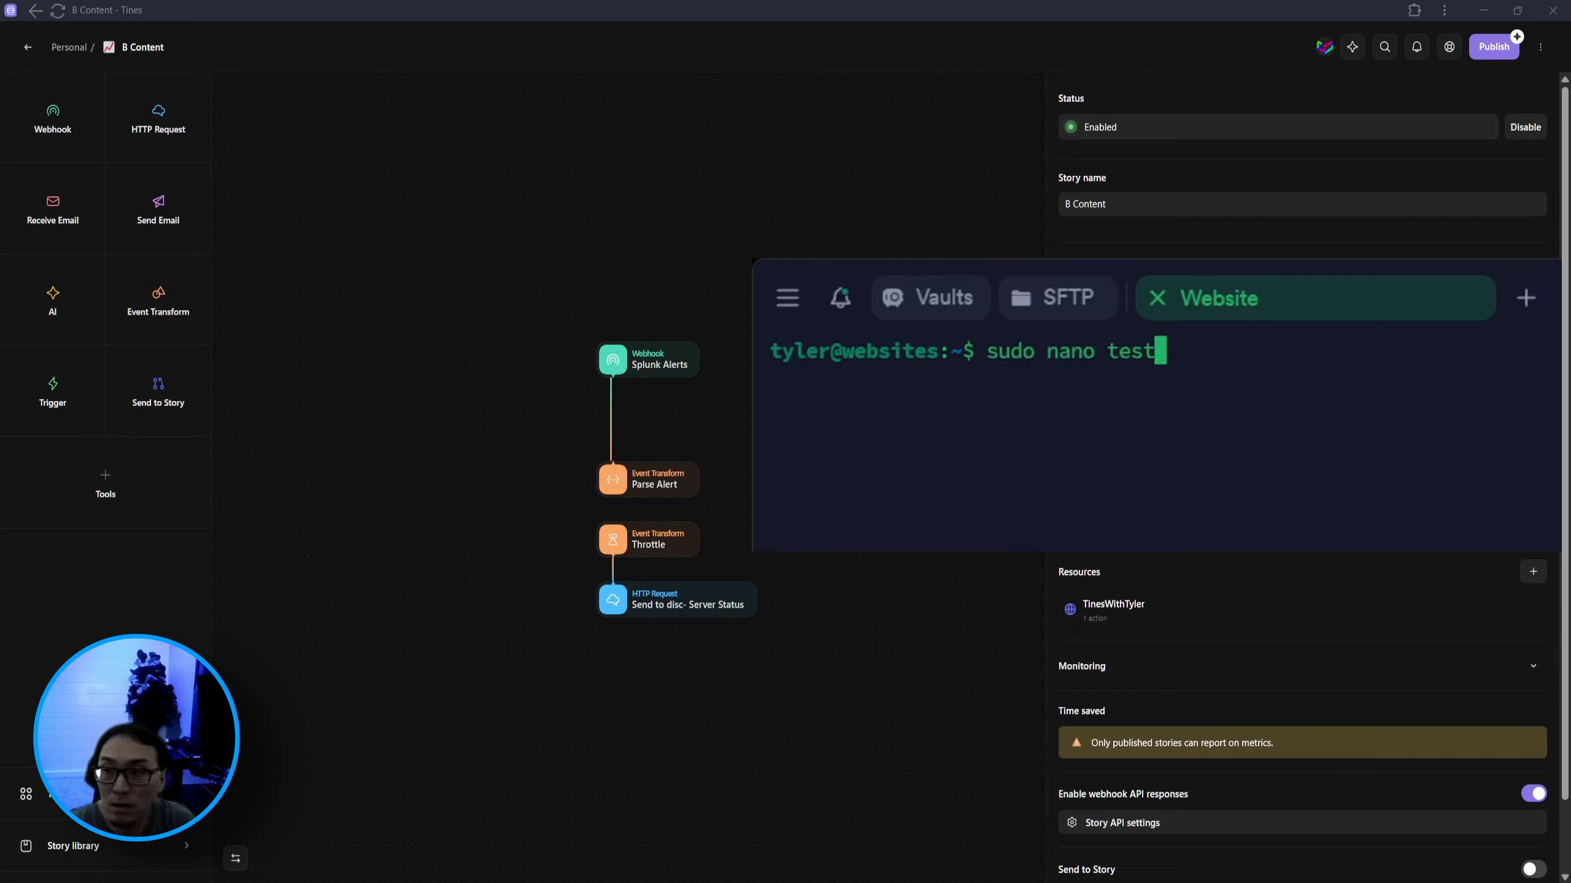
key(Return)
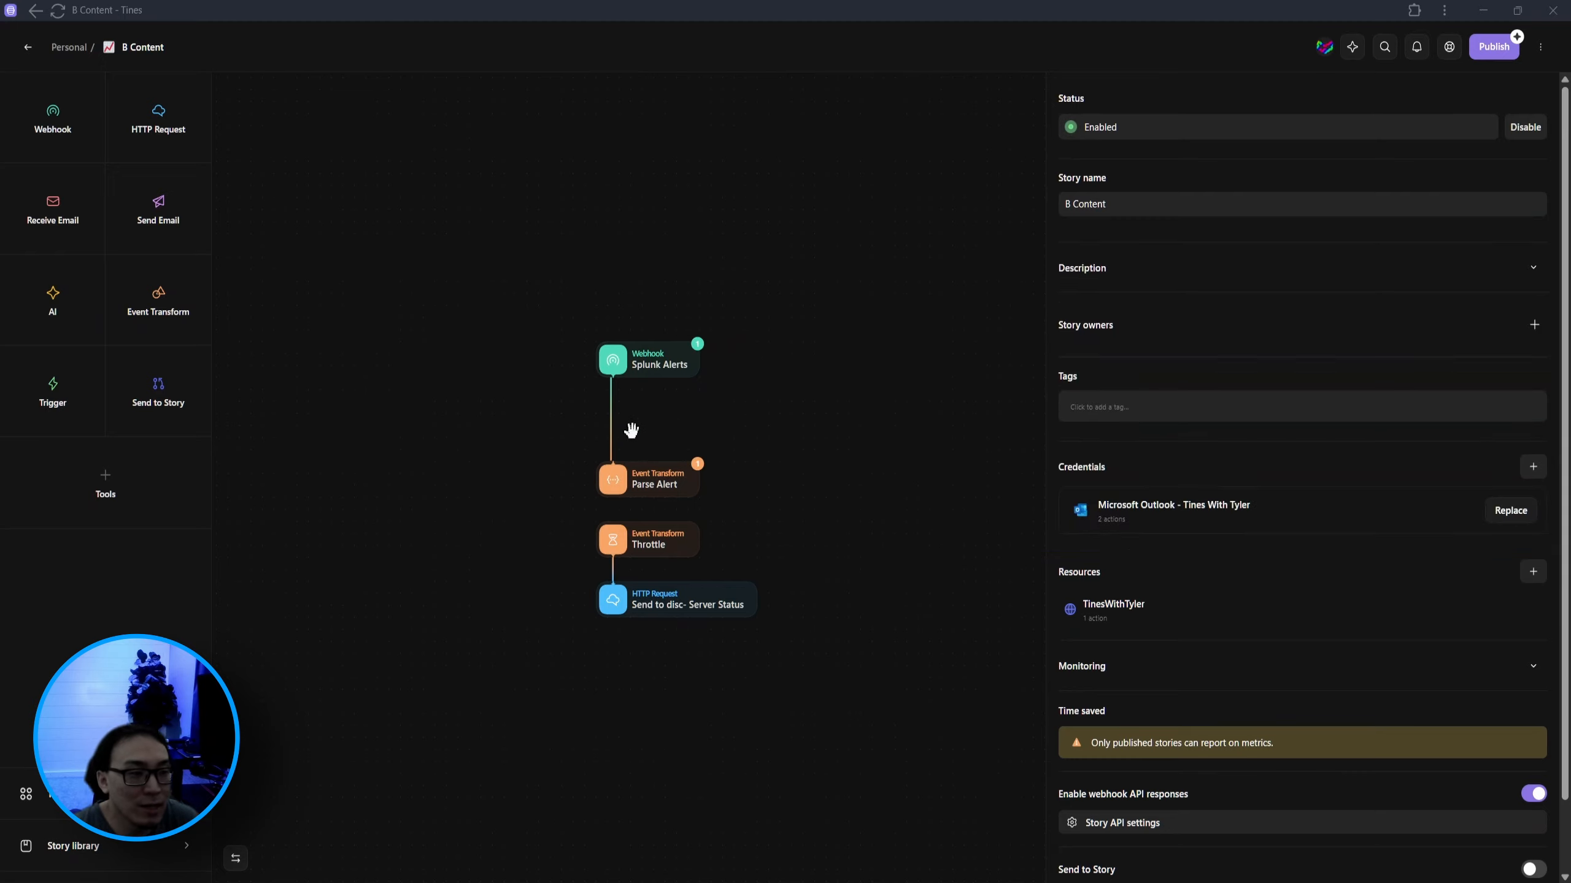
Step: Open the Splunk Alerts webhook's received event and expand its body, results link, result and _si entries
click(626, 361)
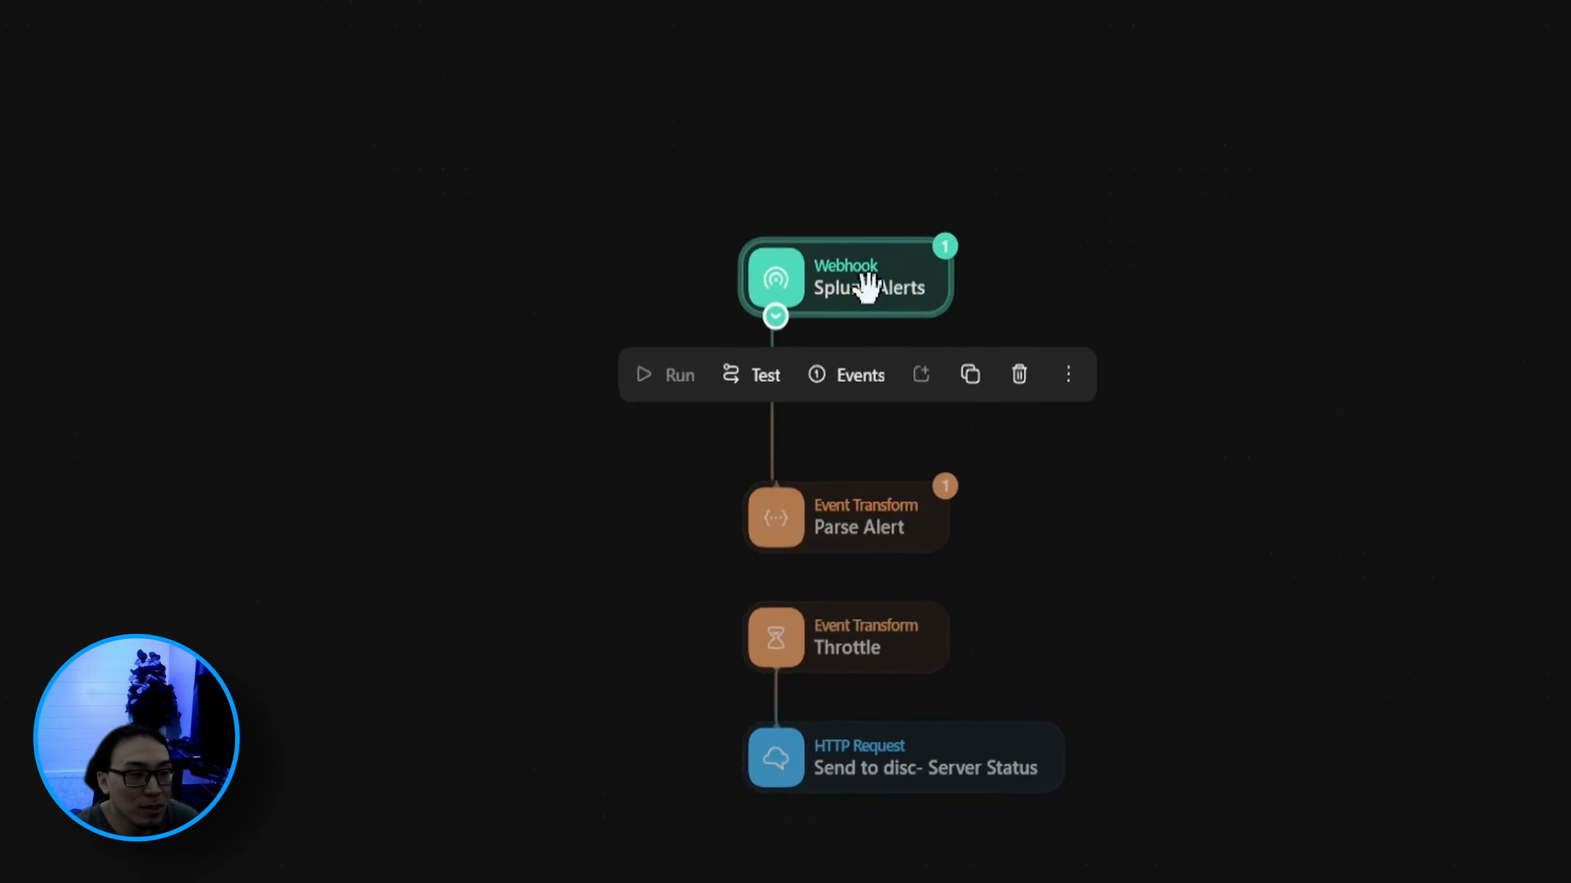
click(619, 407)
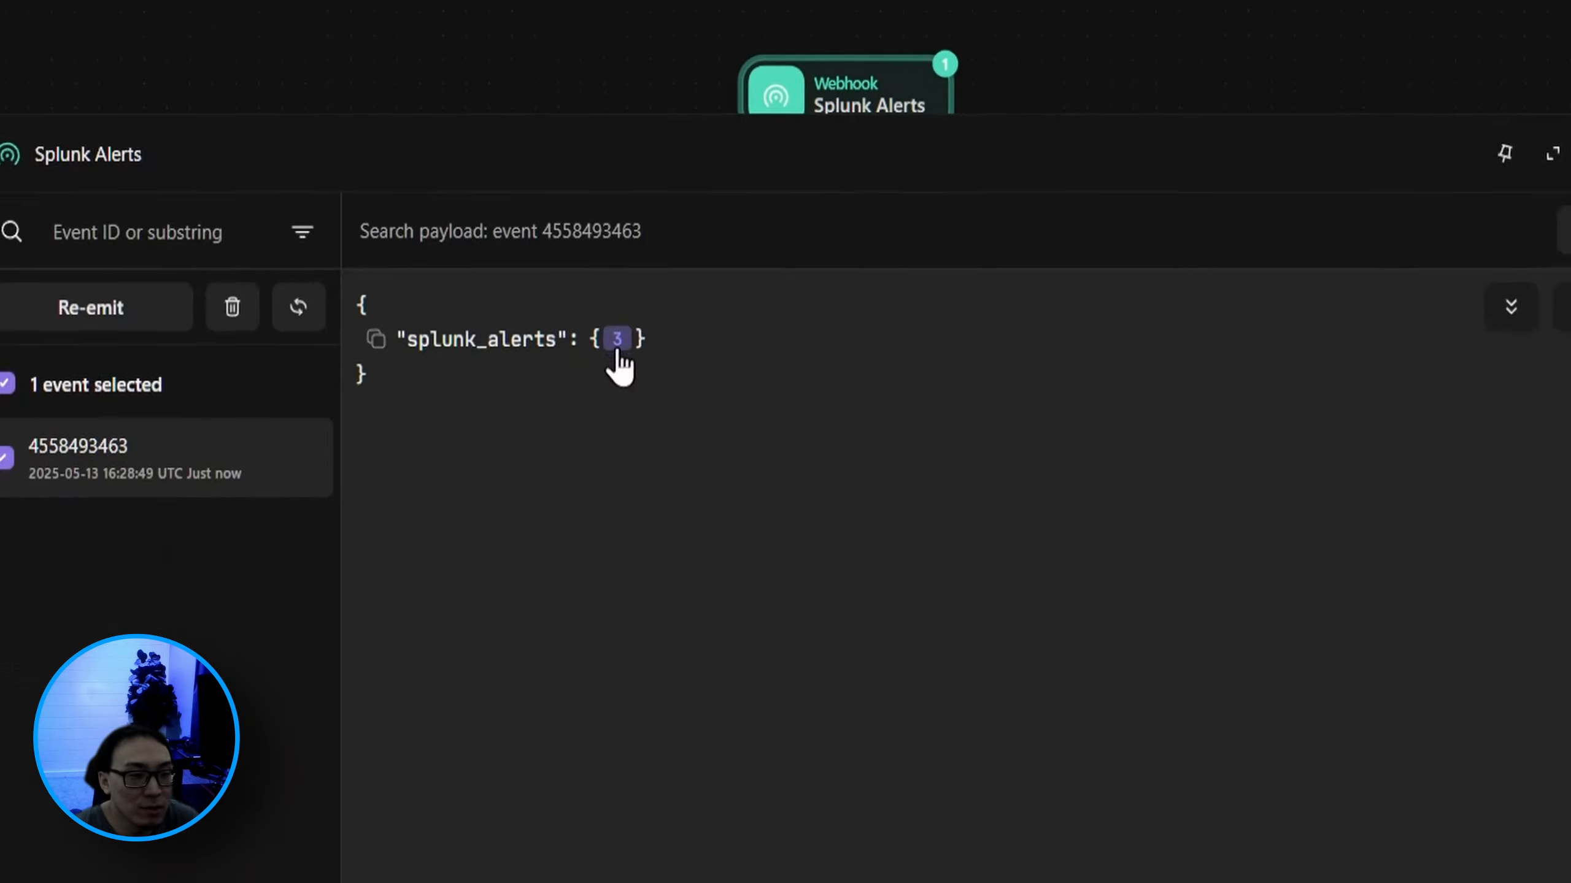
click(616, 521)
click(559, 256)
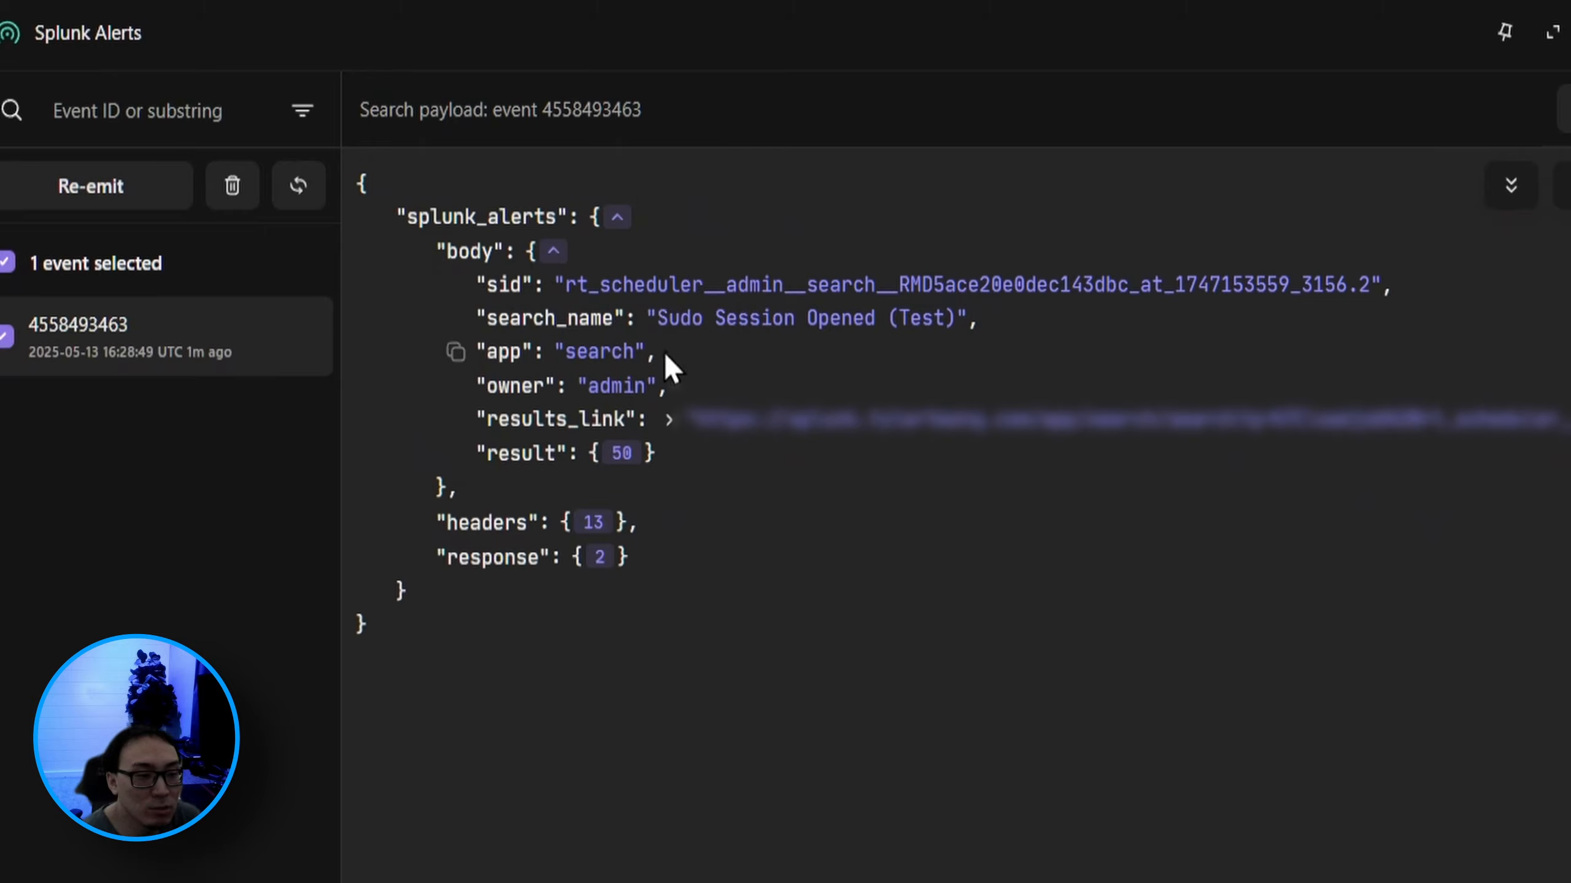
click(668, 420)
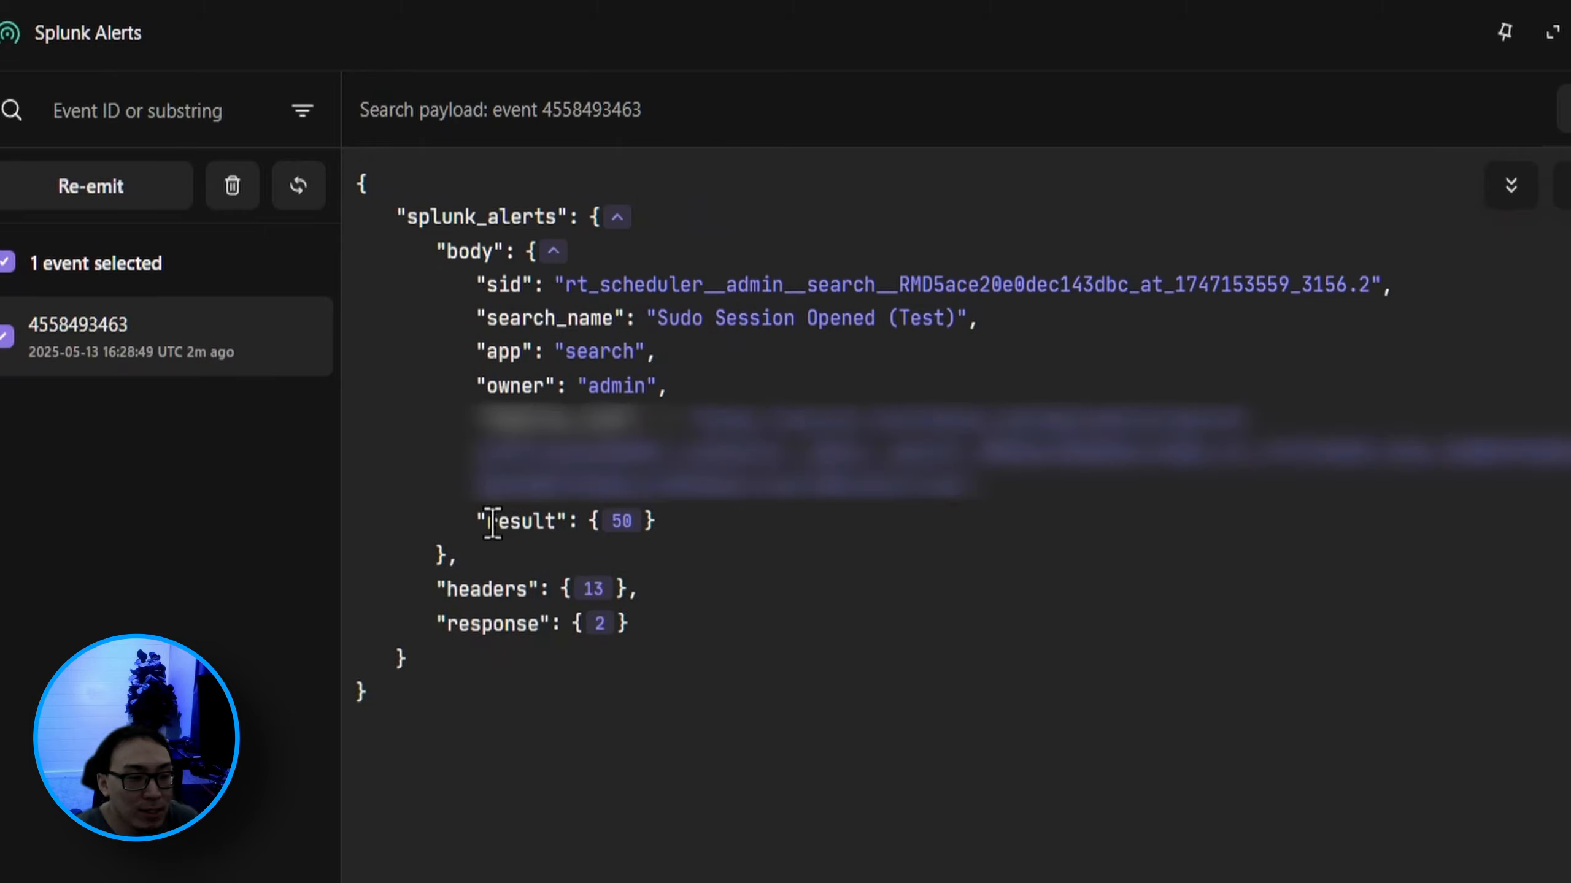
click(618, 521)
click(622, 756)
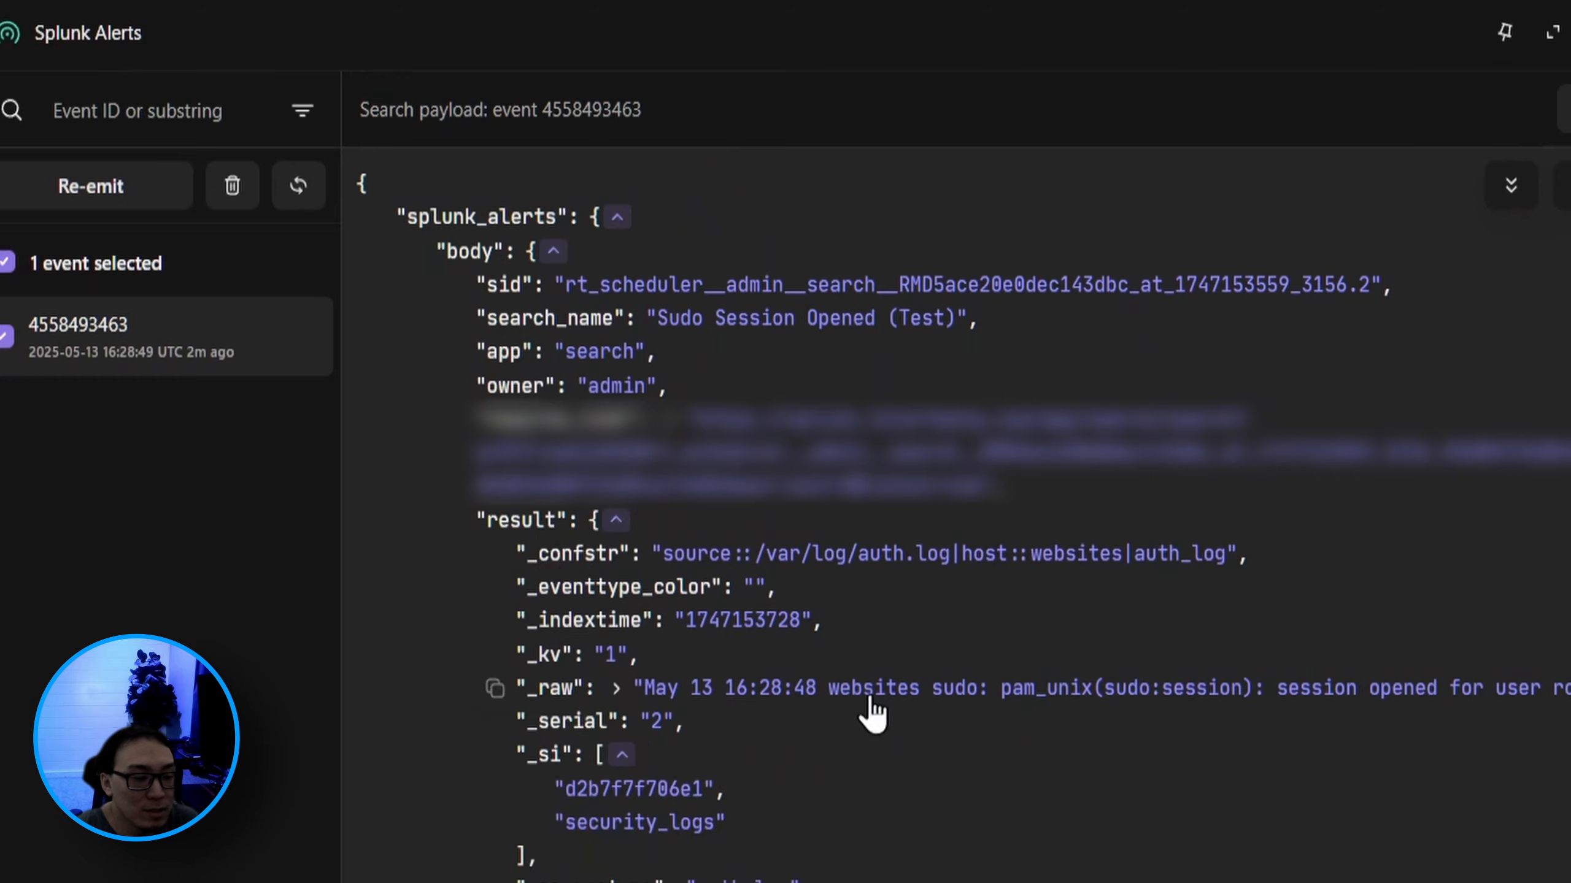
Step: Examine the result fields of the Splunk Alerts event, including the raw sudo log entry and date values, and close the event view
scroll(874, 693, down, 1)
scroll(860, 648, down, 3)
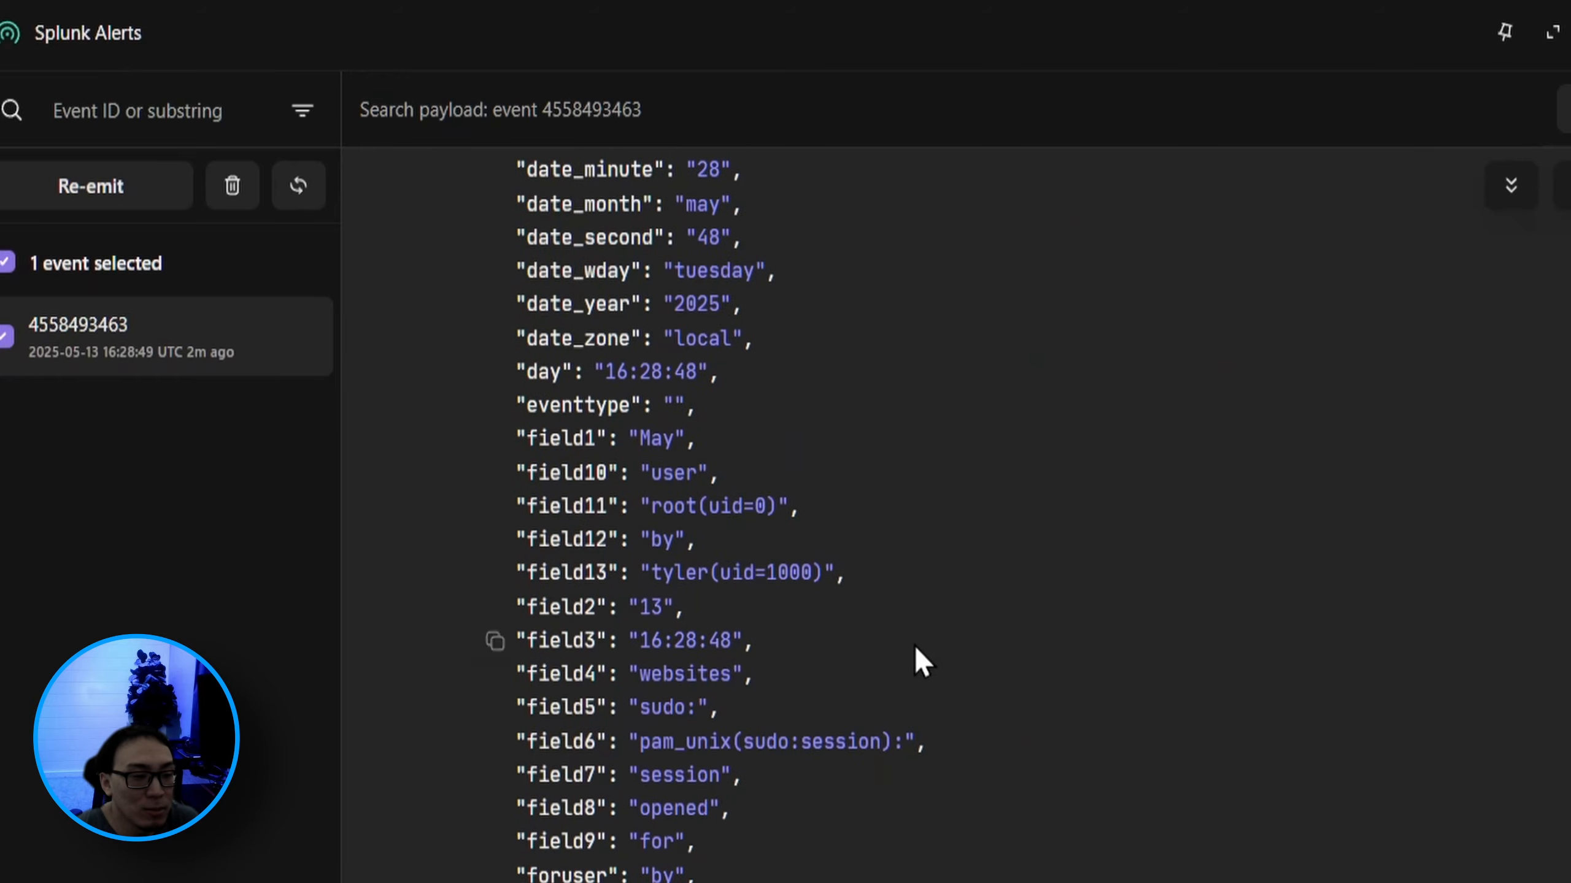
scroll(937, 636, down, 3)
scroll(878, 644, up, 5)
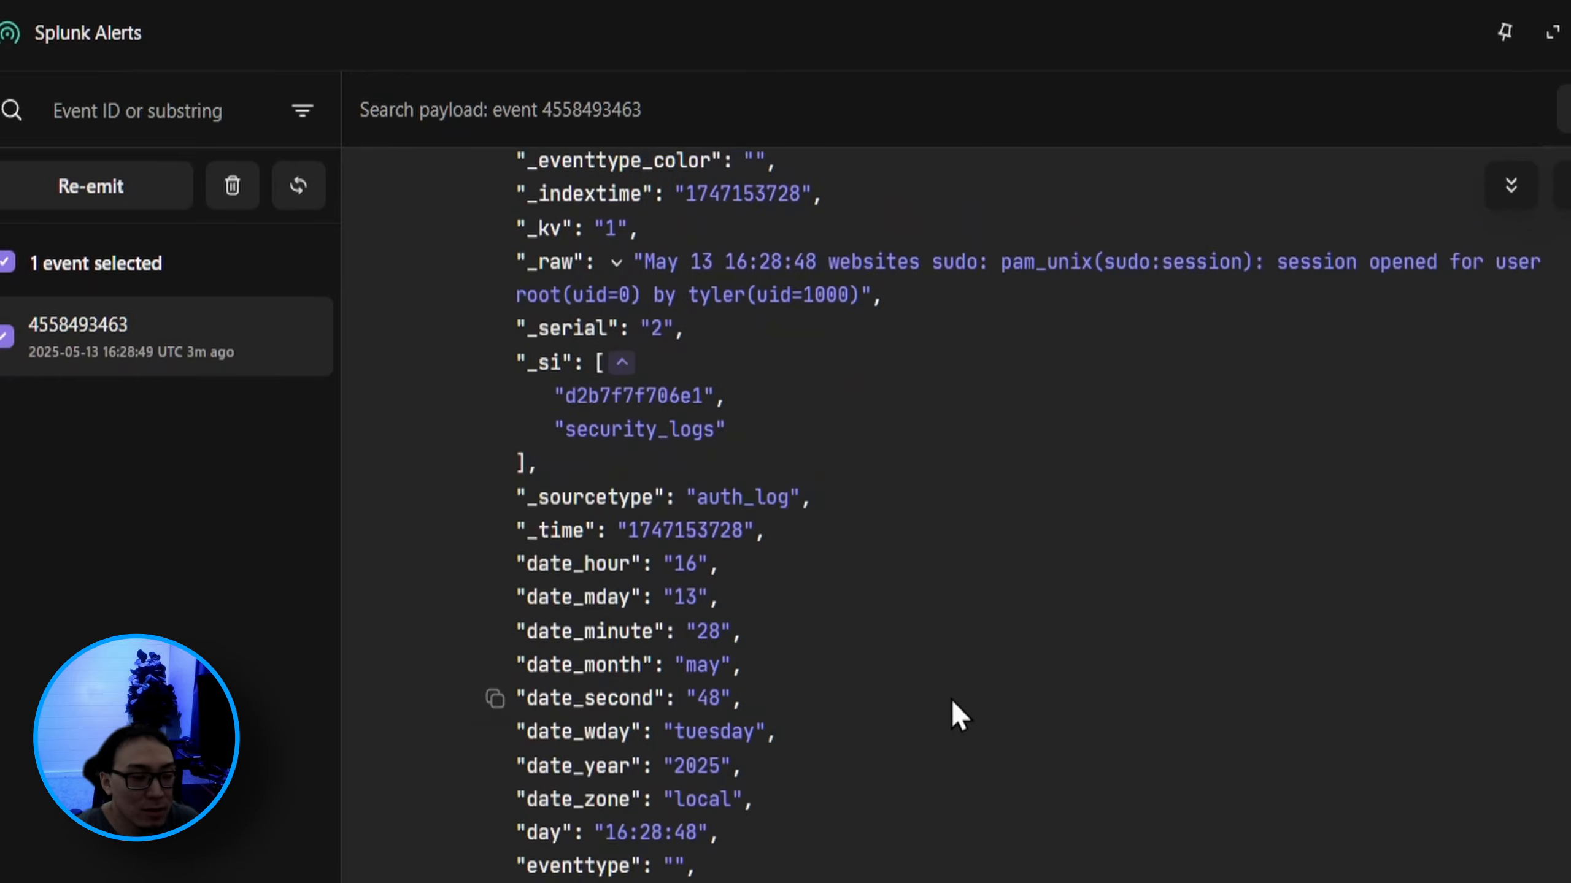
scroll(950, 666, down, 5)
scroll(1065, 712, up, 5)
scroll(1065, 720, up, 5)
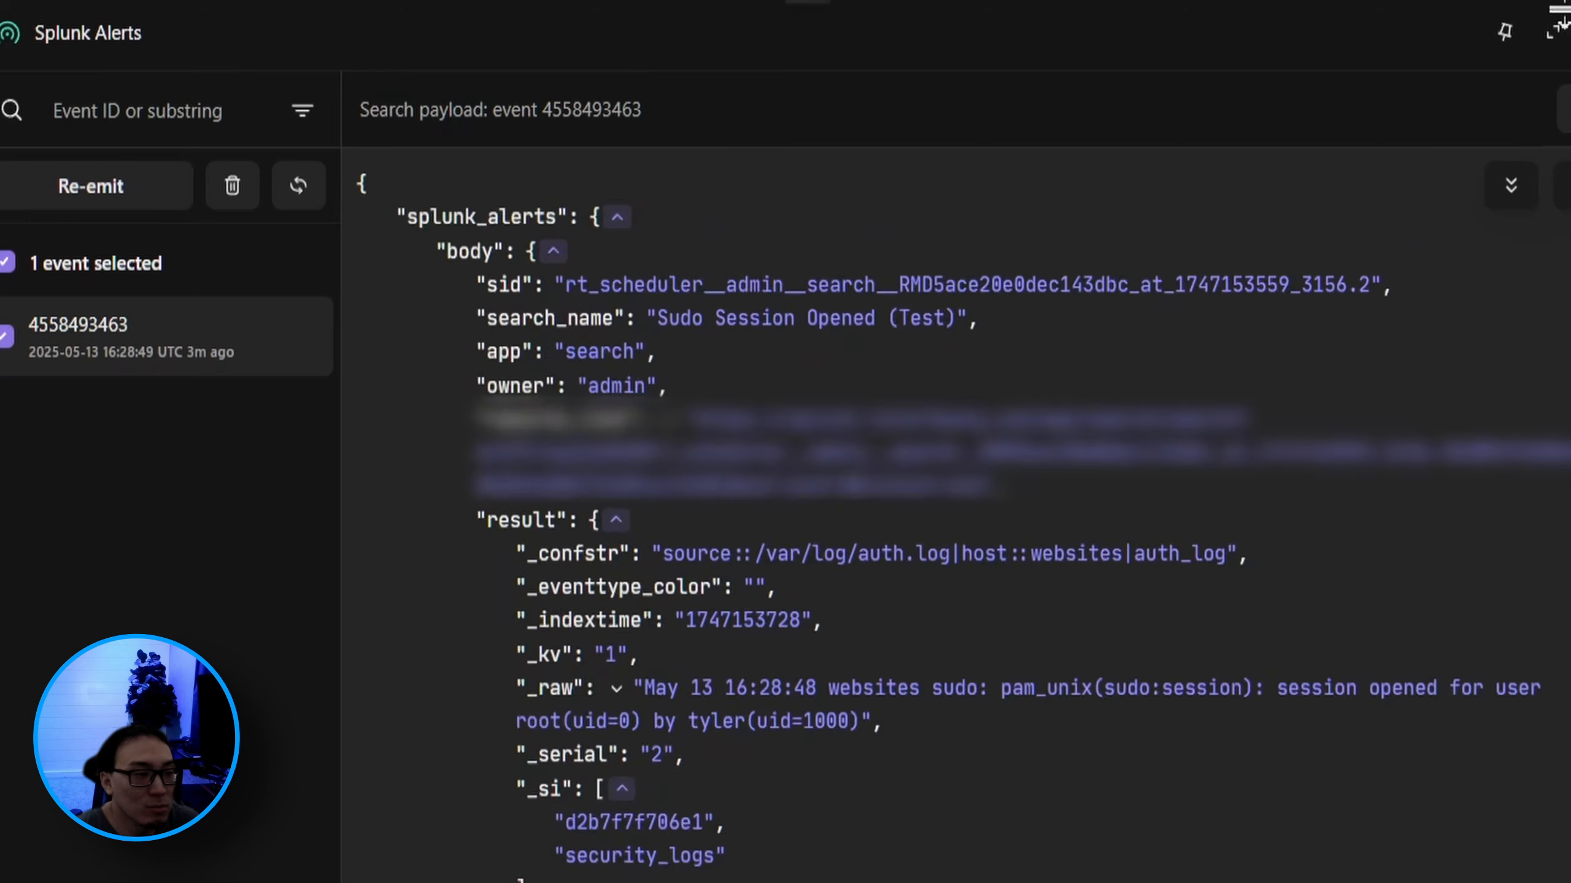
click(1569, 31)
Step: Review Parse Alert's payload code and its event, expanding the parse_alert object with its content and sent fields
scroll(1064, 296, down, 2)
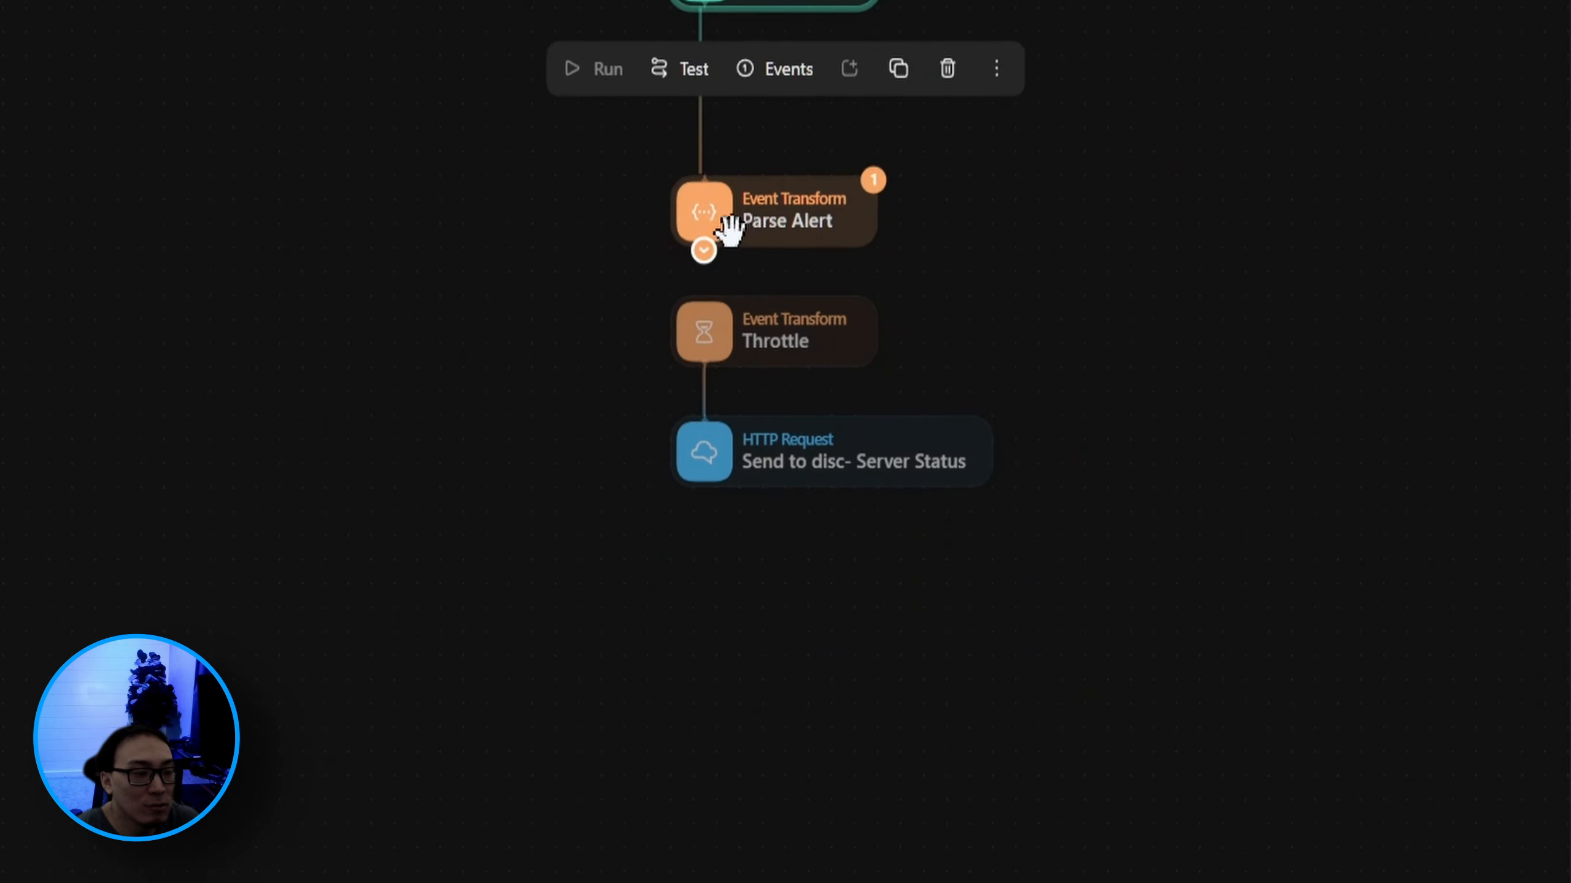
click(747, 211)
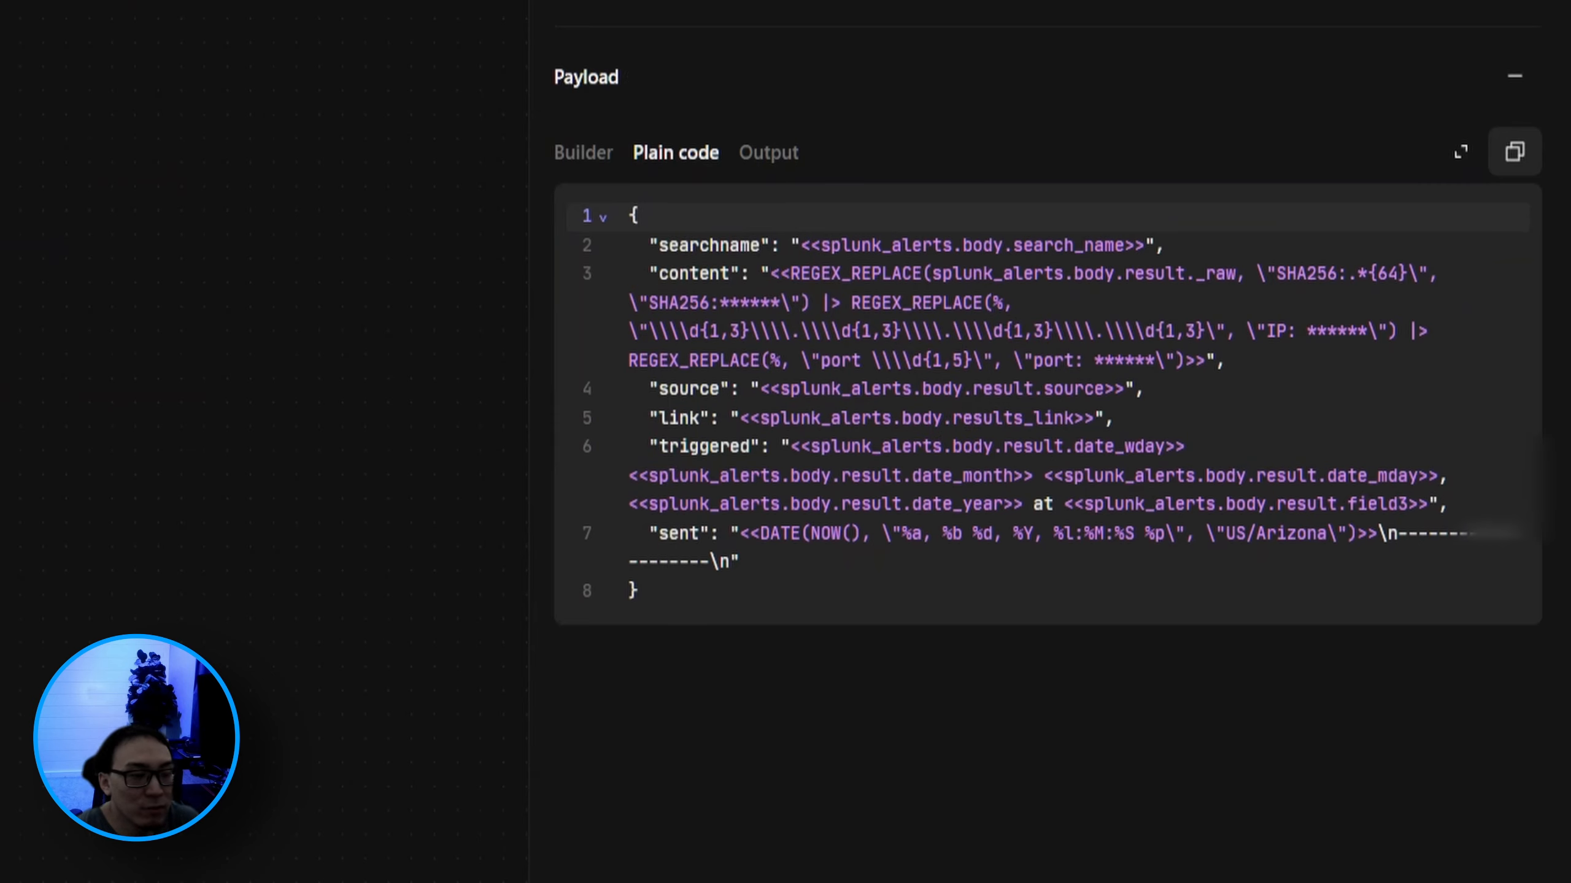
click(84, 138)
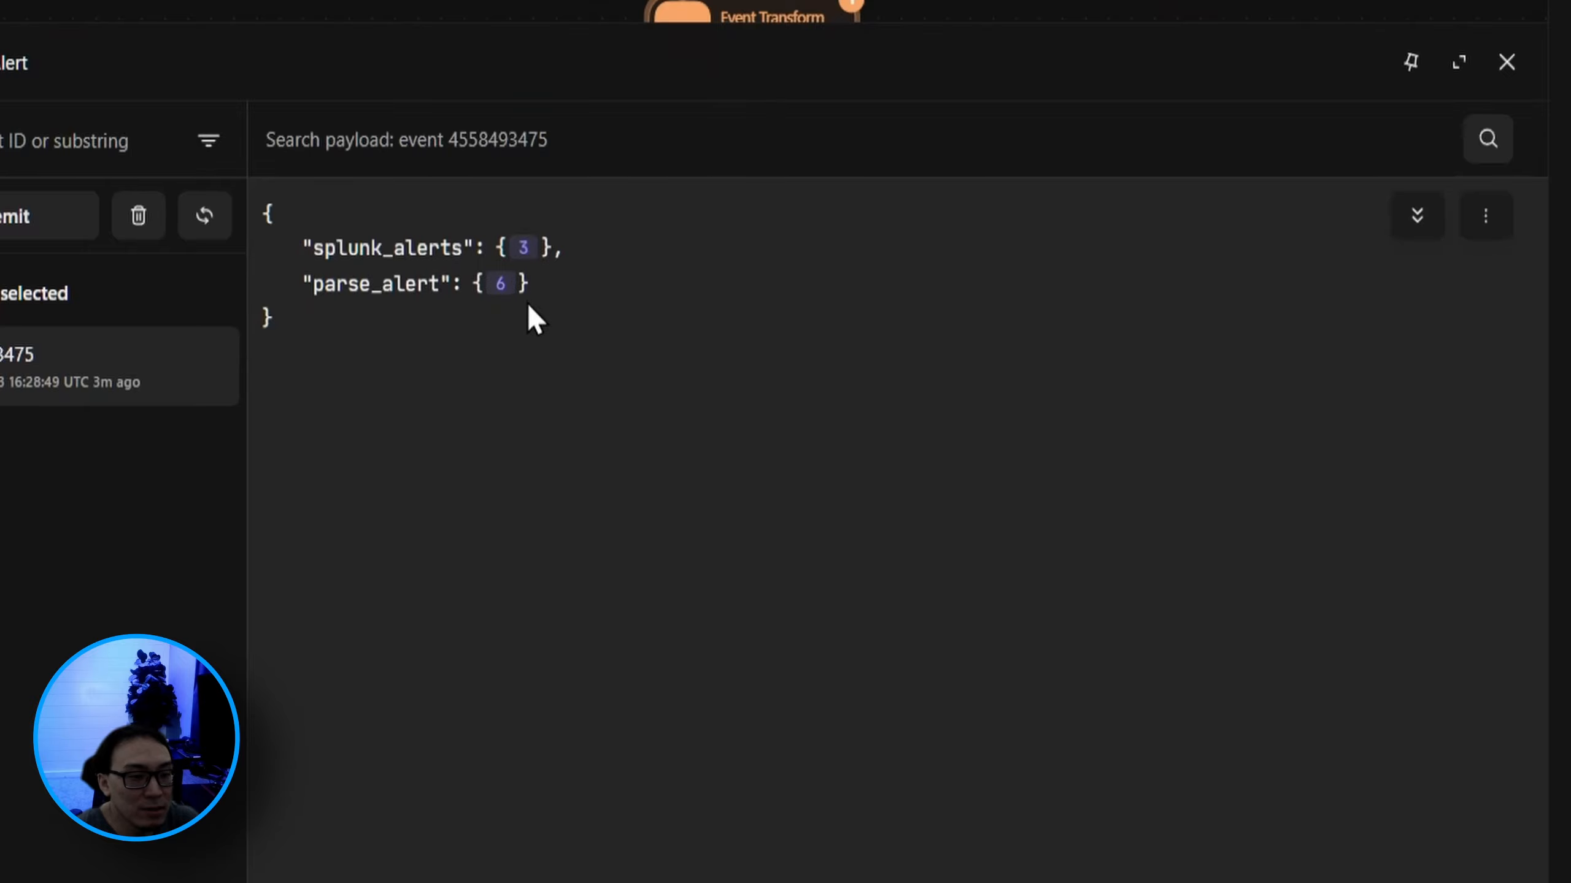
click(508, 287)
click(477, 350)
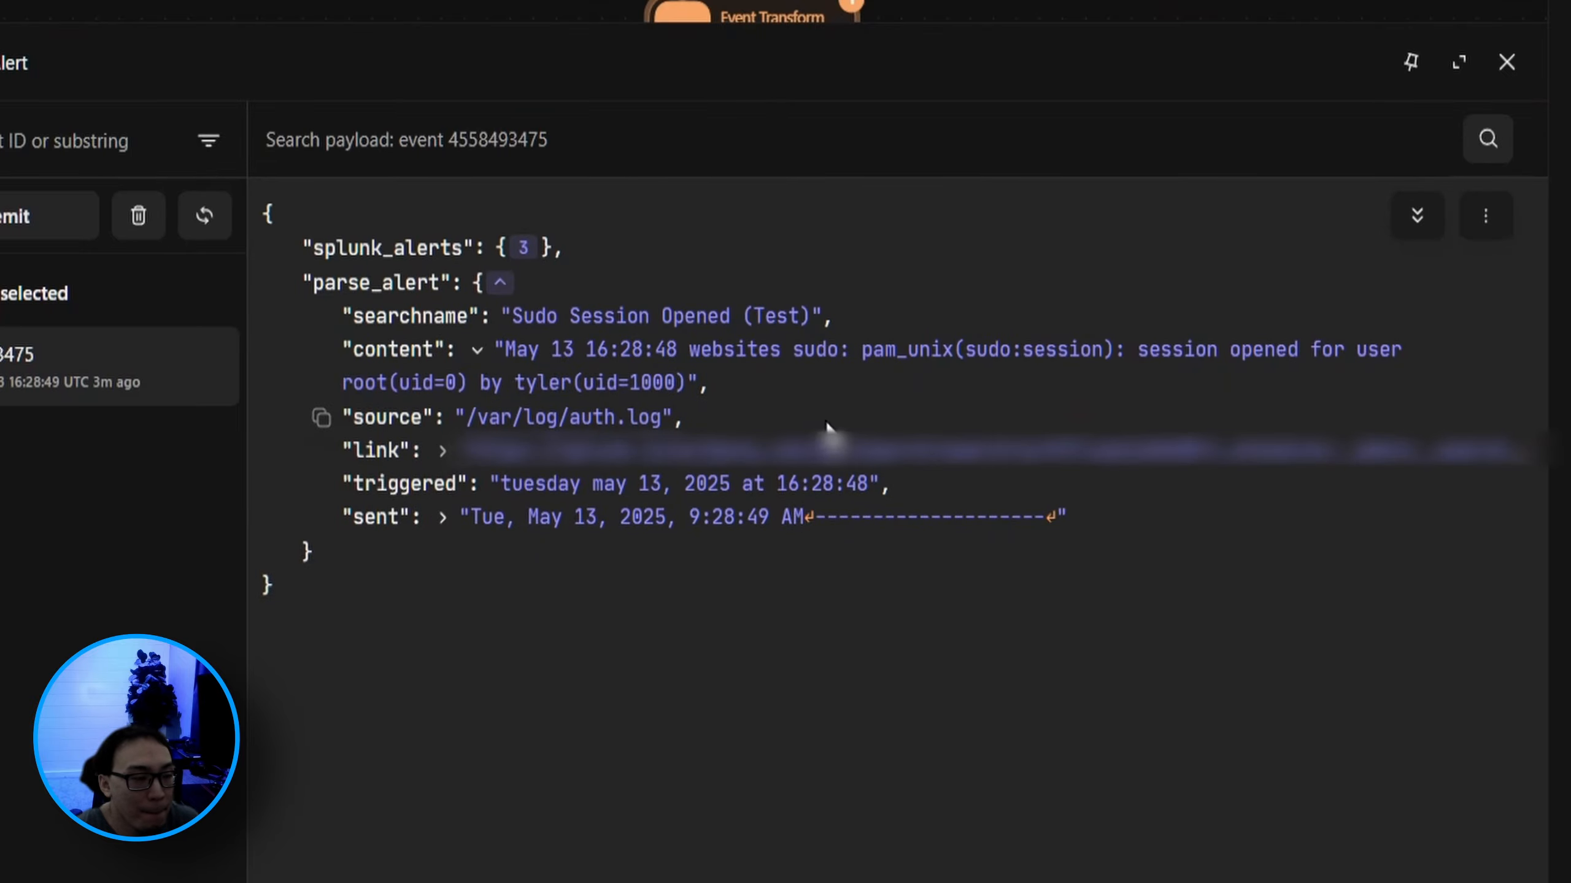
click(443, 517)
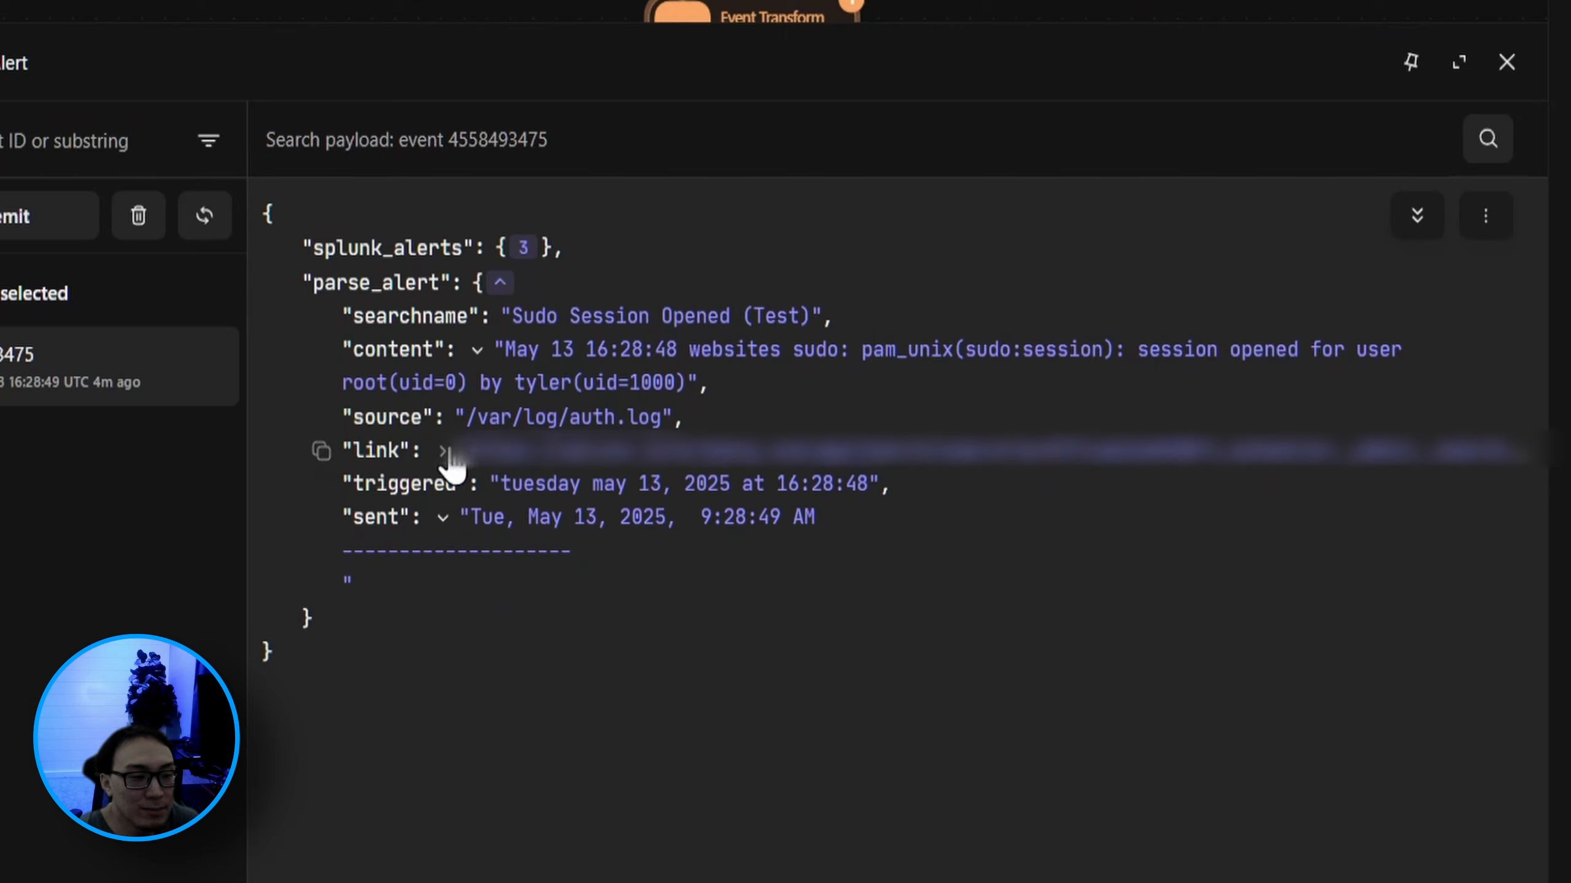
key(Escape)
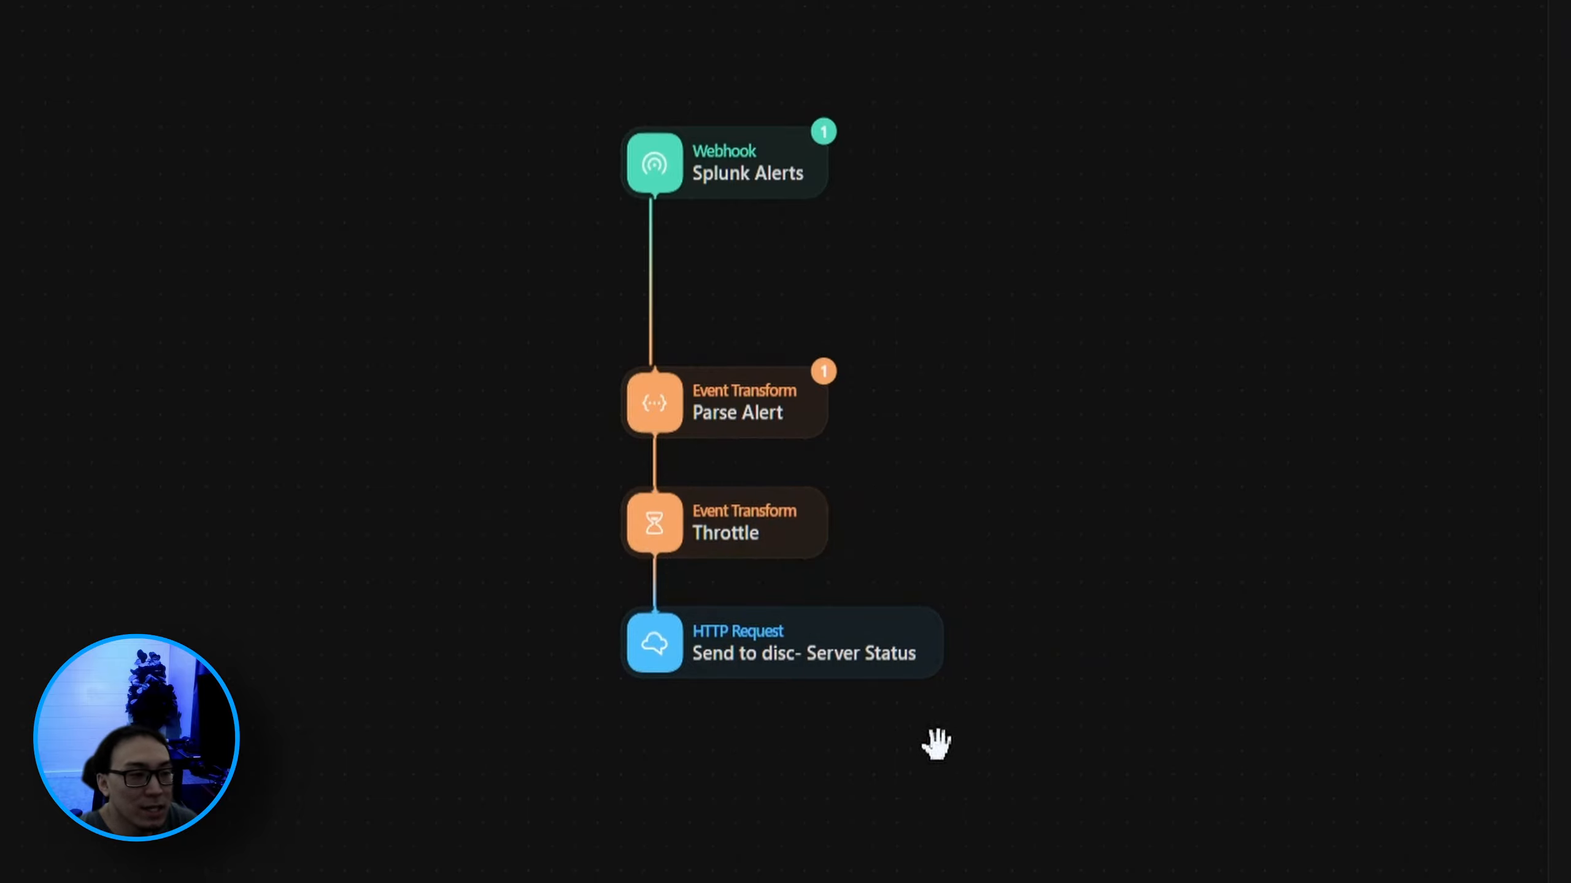
Step: Re-emit the Parse Alert event through Throttle to Send to disc- Server Status, and return to the Tines story after checking the Discord channel
click(703, 395)
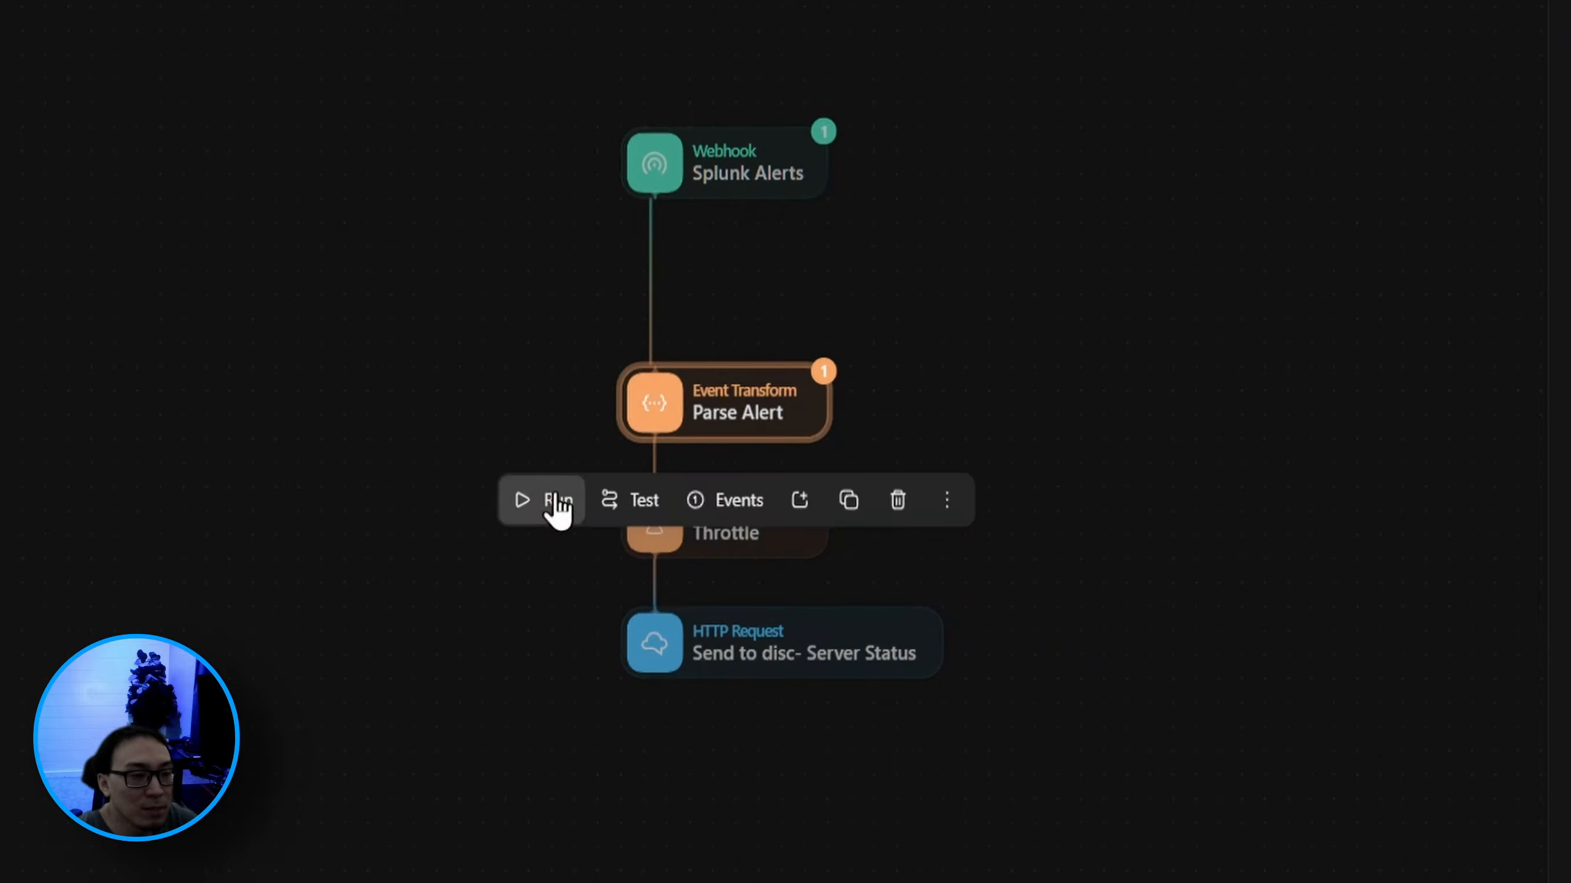
click(693, 505)
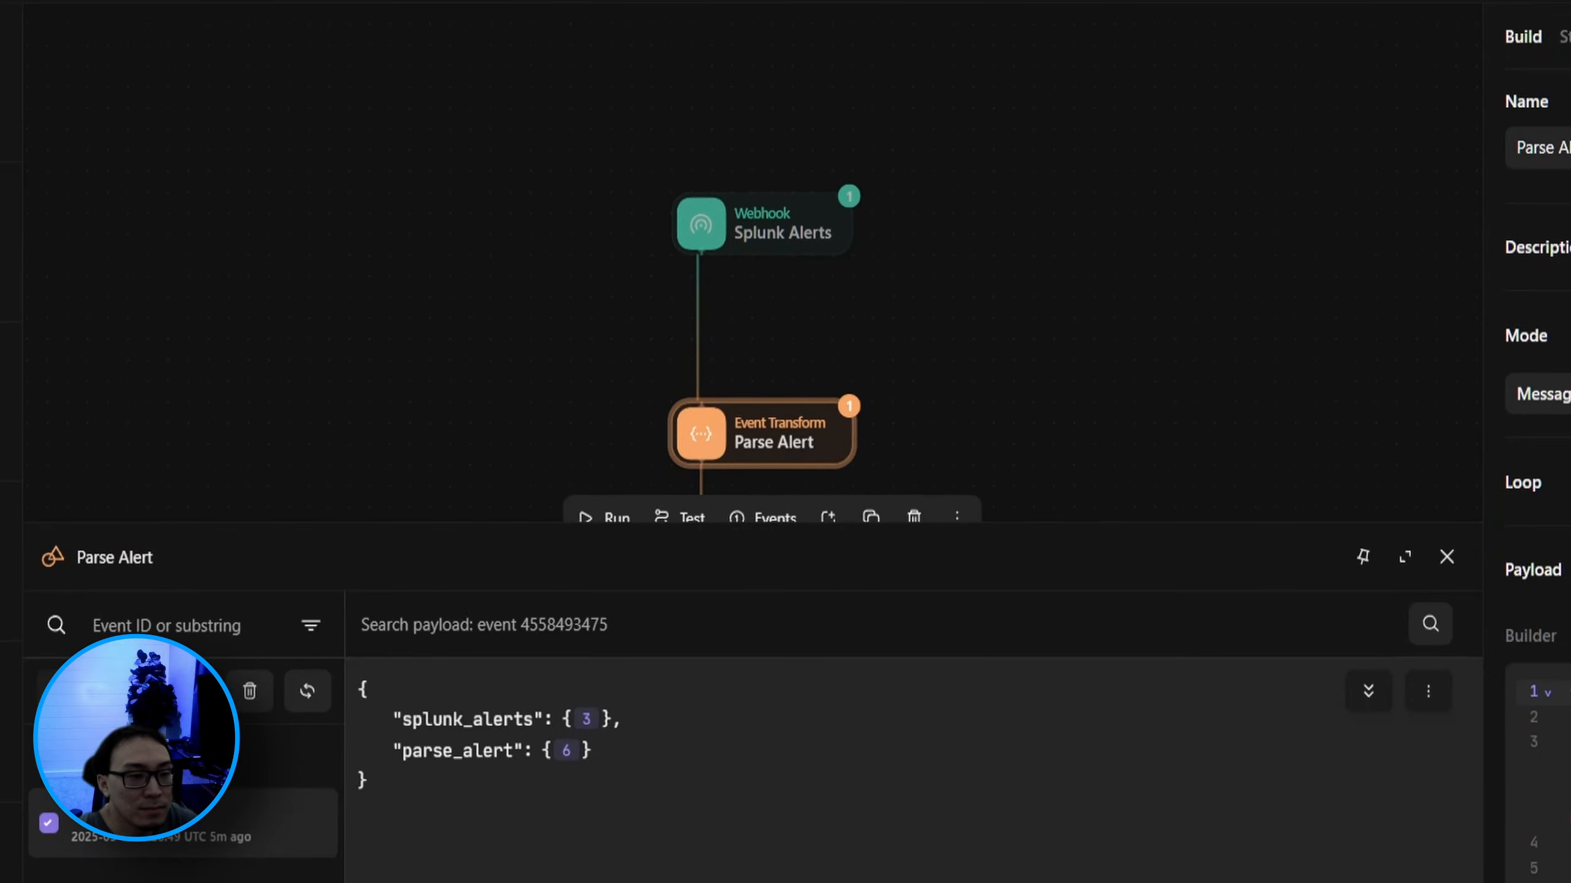
click(1446, 557)
click(1045, 628)
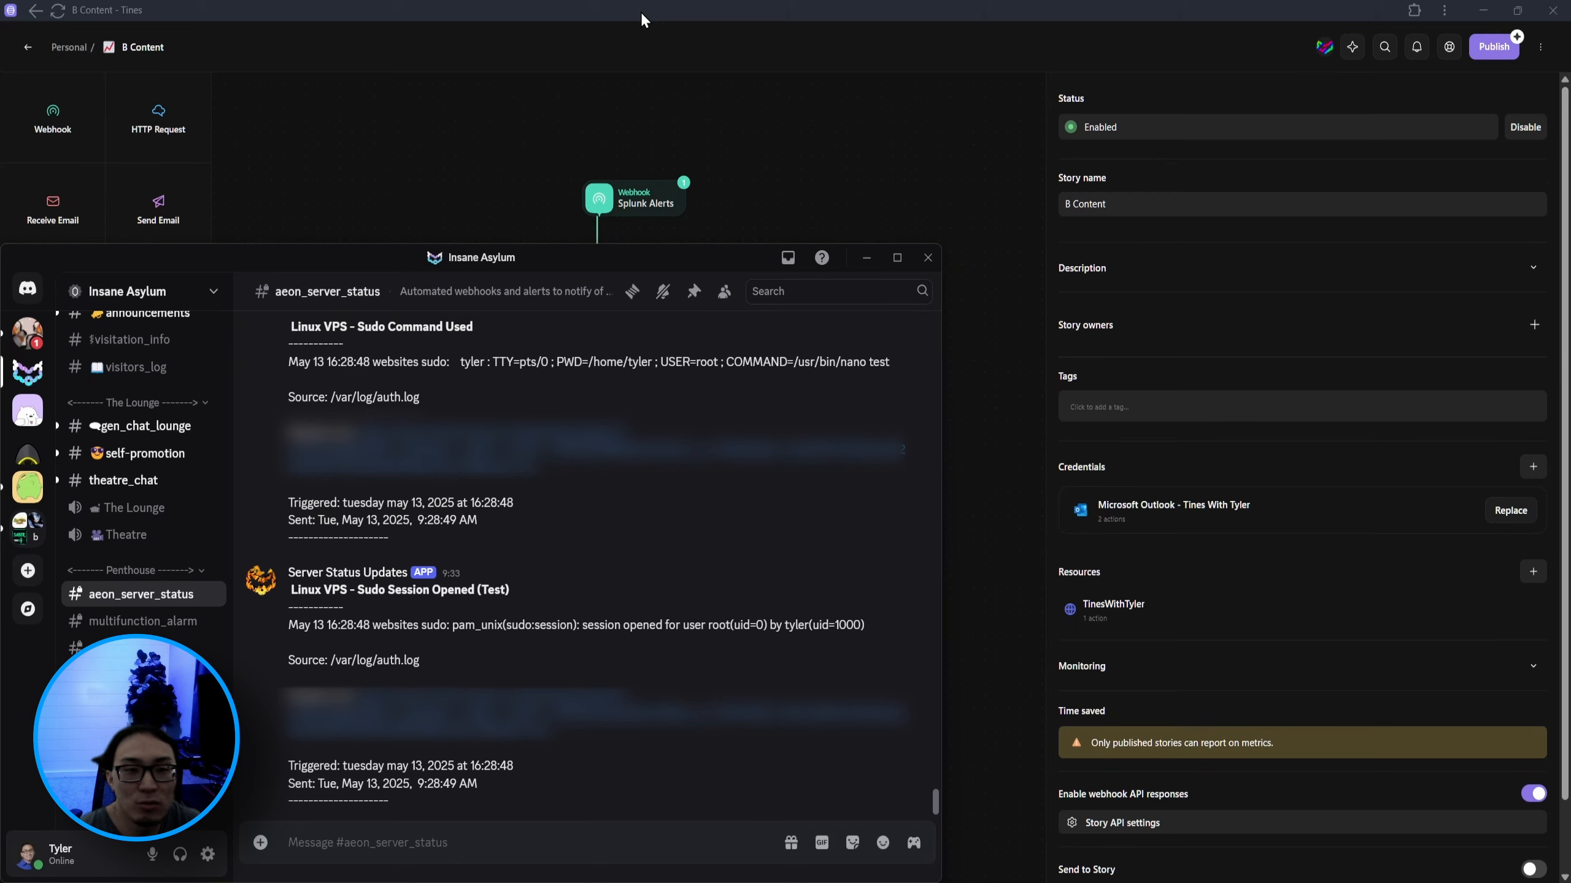
click(641, 13)
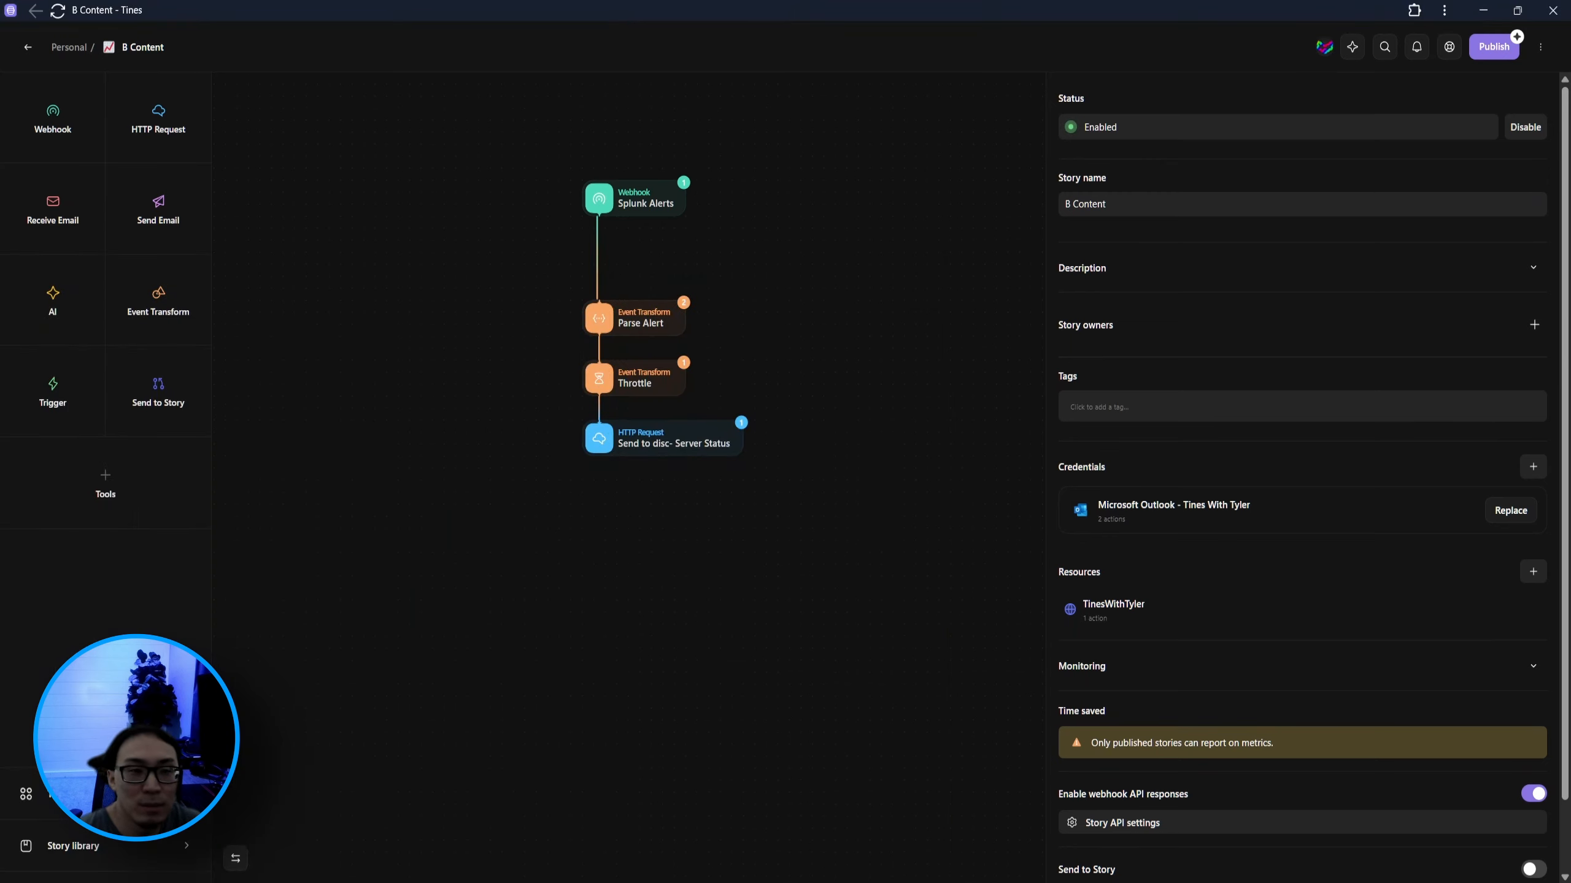